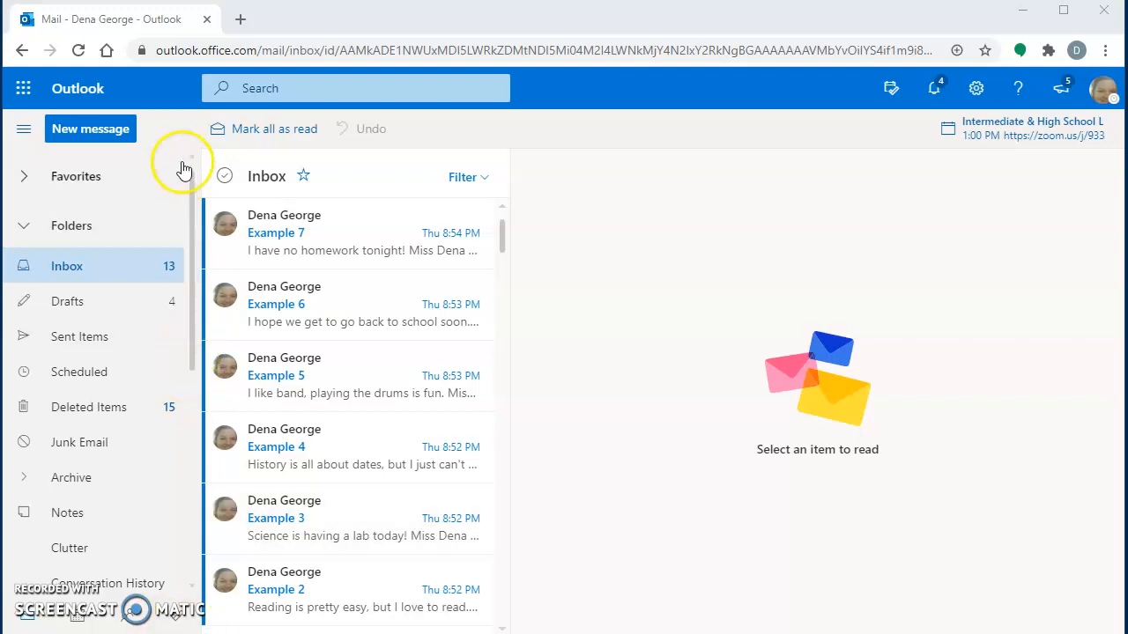
# Step: Start a new email and address it to the contact suggested from a partial address
pyautogui.click(119, 132)
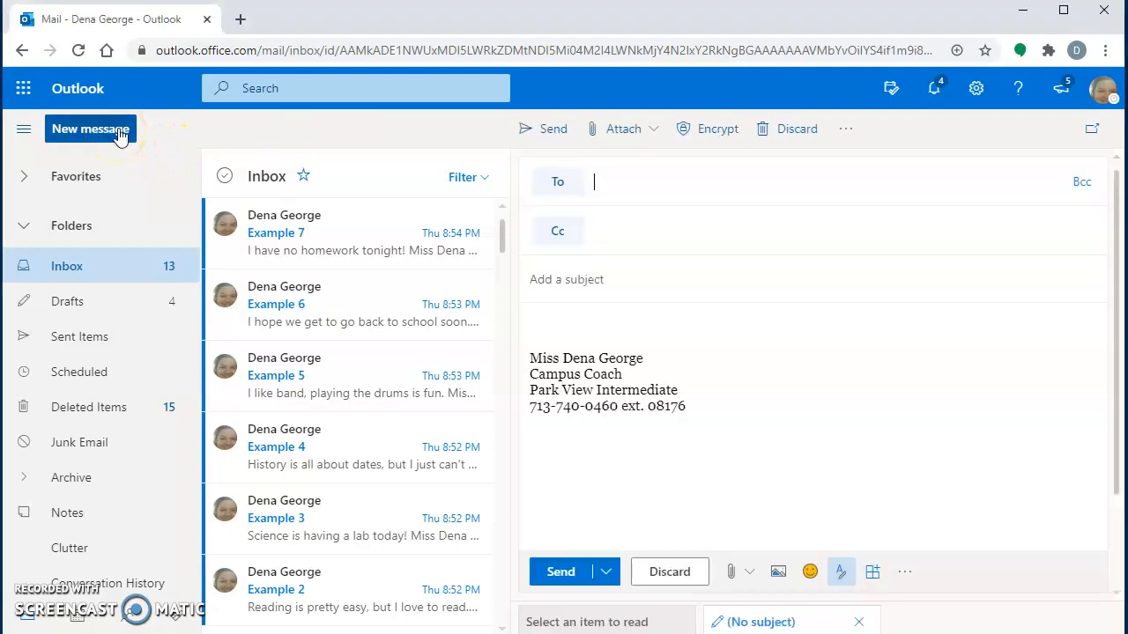
pyautogui.click(681, 189)
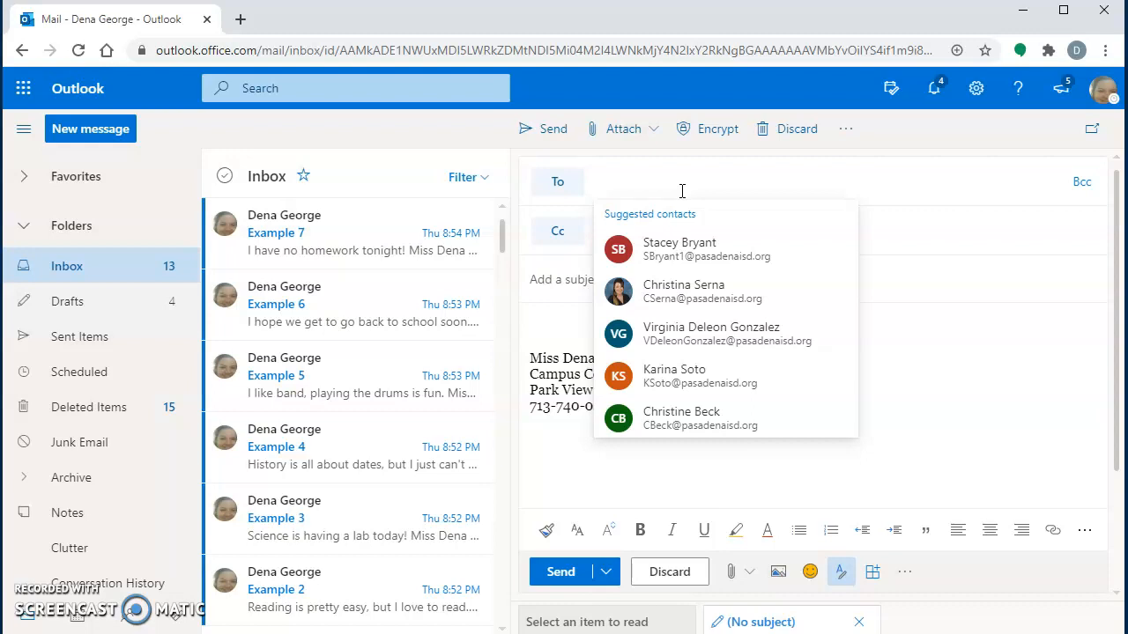
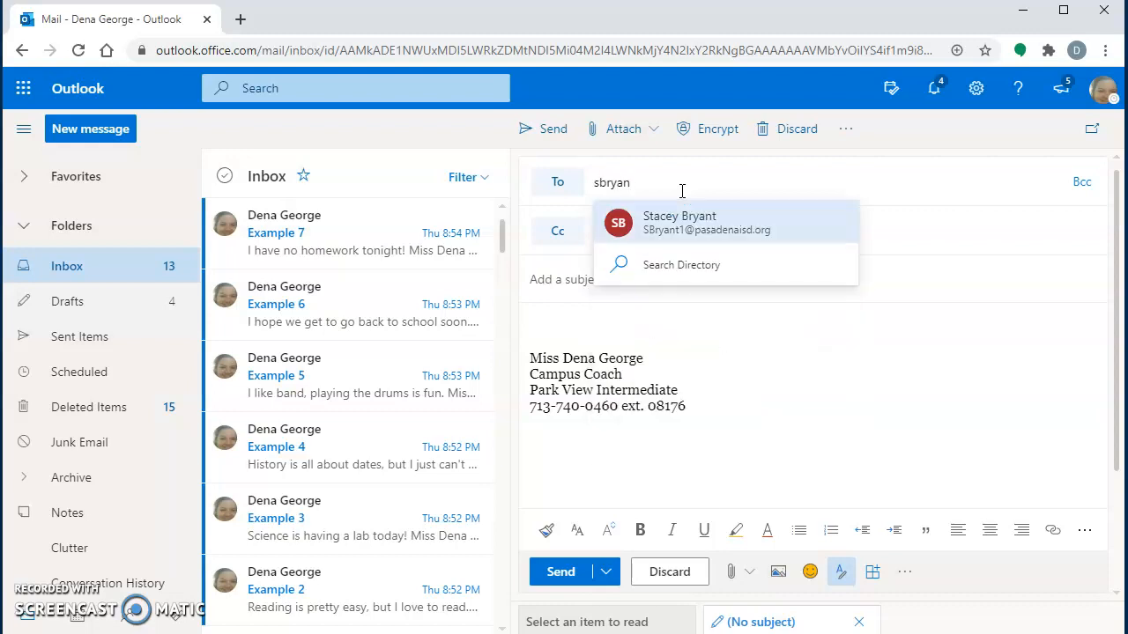
pyautogui.click(685, 220)
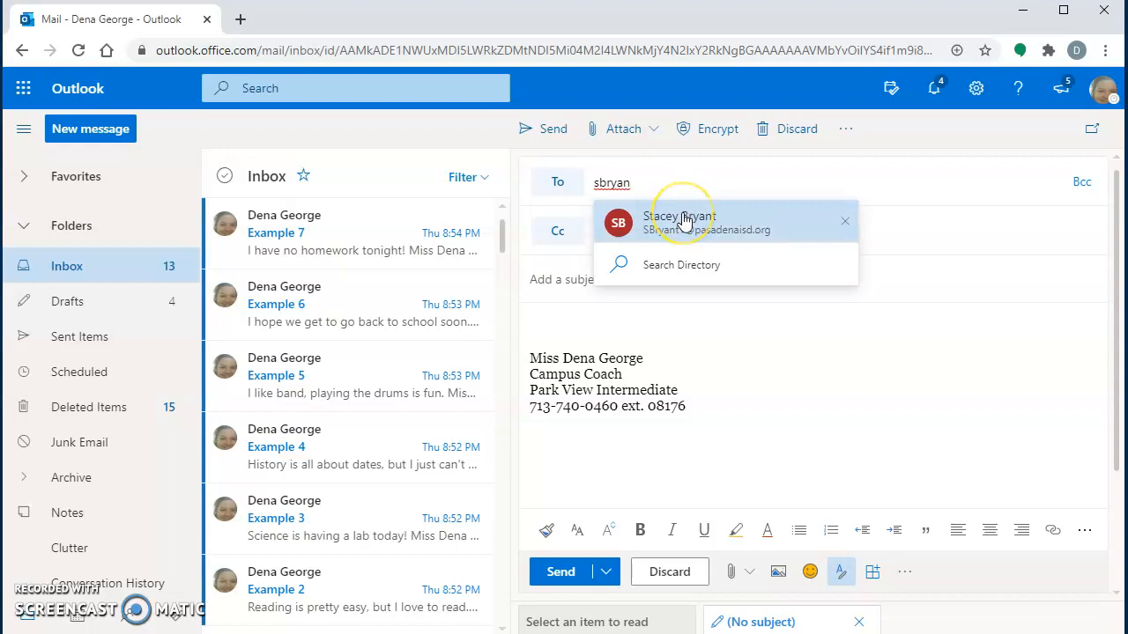
pyautogui.click(684, 220)
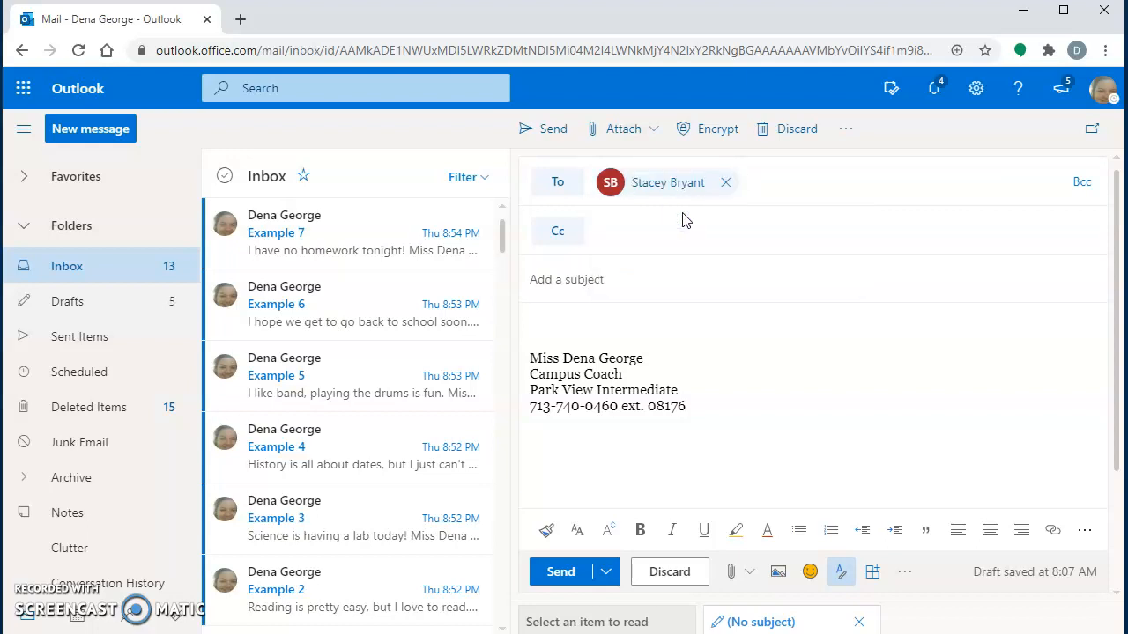
# Step: Leave the draft's subject empty and open the Example 6 message
pyautogui.click(616, 279)
pyautogui.click(603, 279)
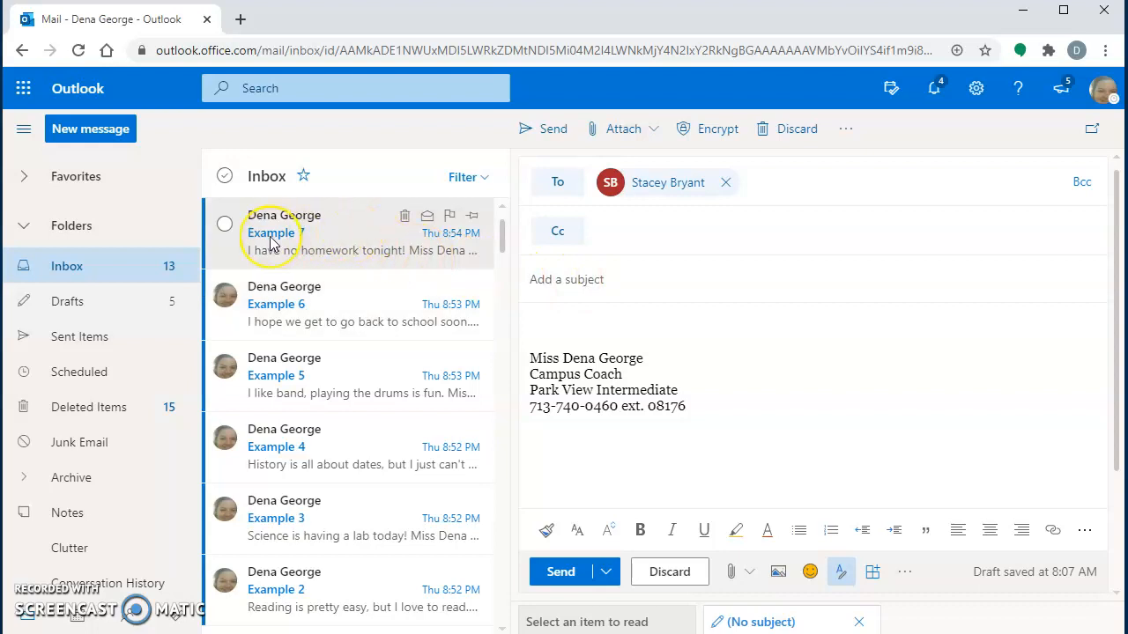
pyautogui.click(280, 313)
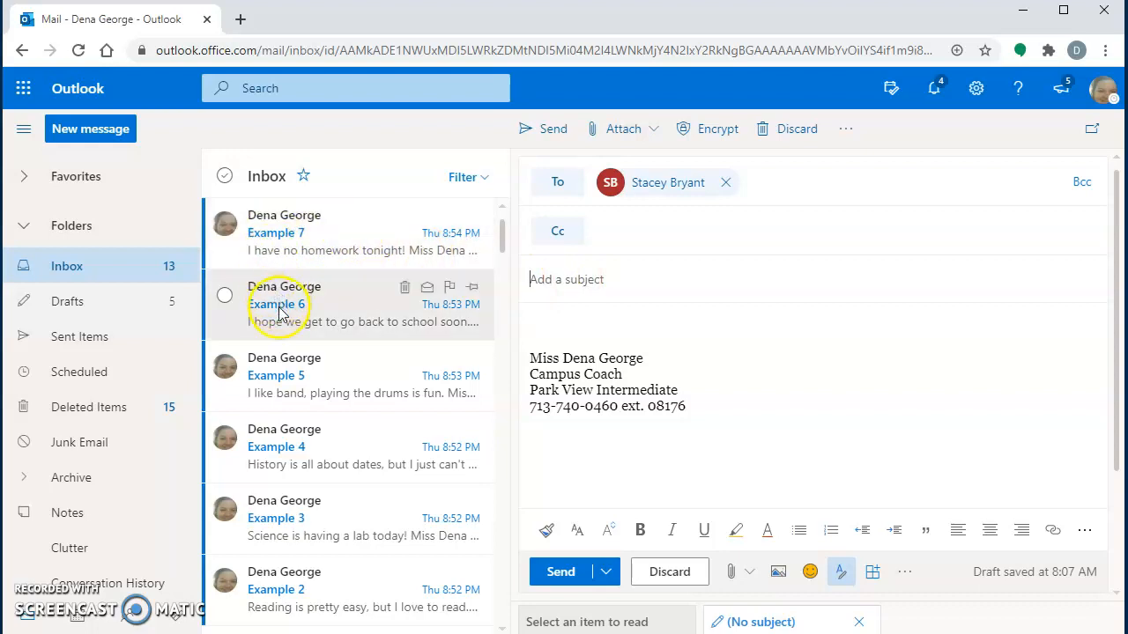
pyautogui.click(491, 271)
# Step: Scroll through the message list, then go to the Drafts folder
pyautogui.moveTo(502, 244); pyautogui.dragTo(502, 258)
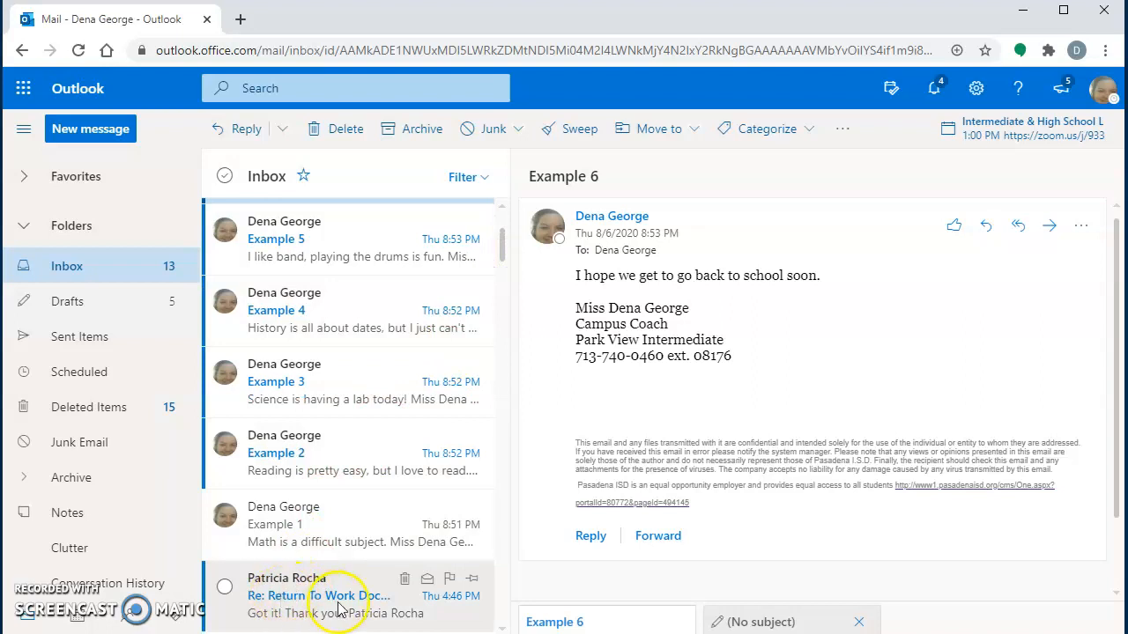
pyautogui.click(537, 260)
pyautogui.moveTo(503, 244); pyautogui.dragTo(503, 224)
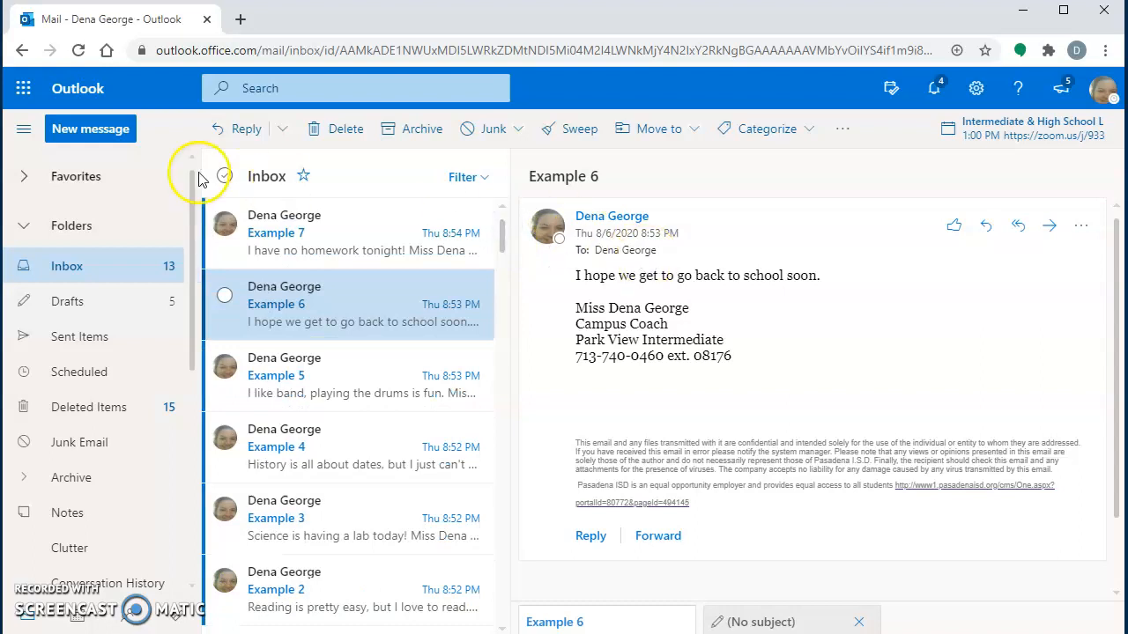
pyautogui.click(77, 304)
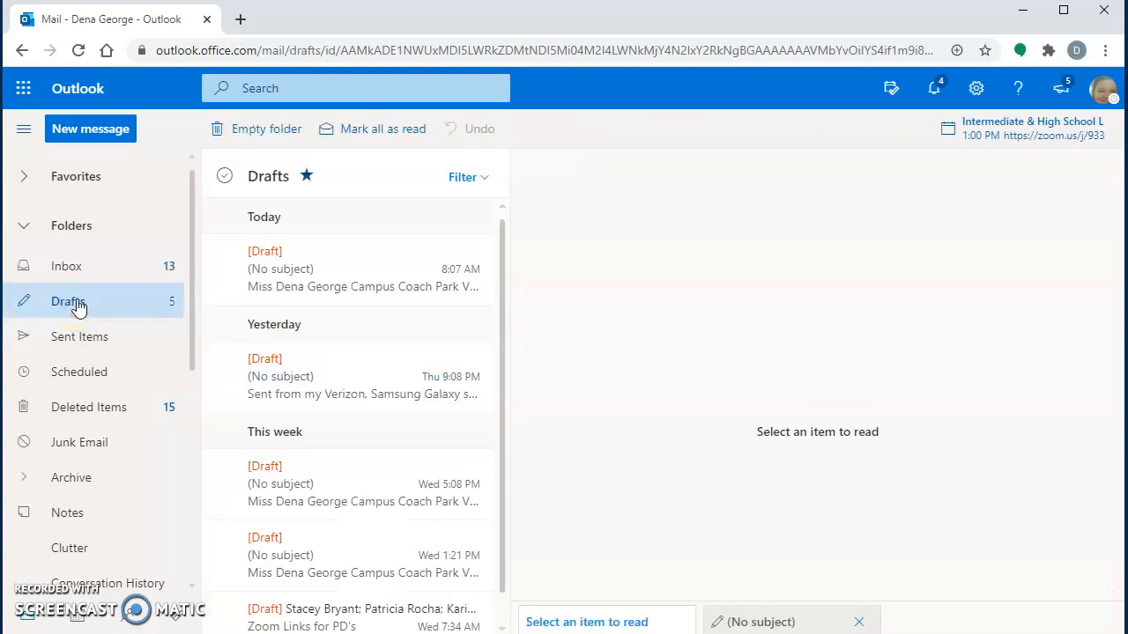
# Step: Reopen today's draft and give it the subject 'Assignment for Plot Diagram'
pyautogui.click(315, 298)
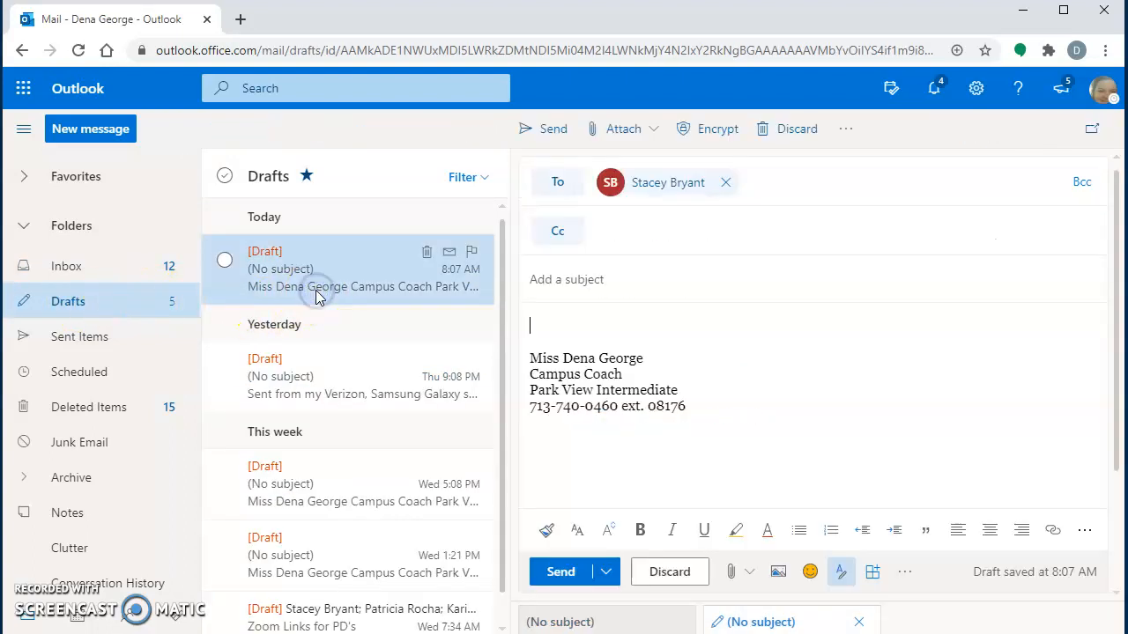
pyautogui.click(622, 285)
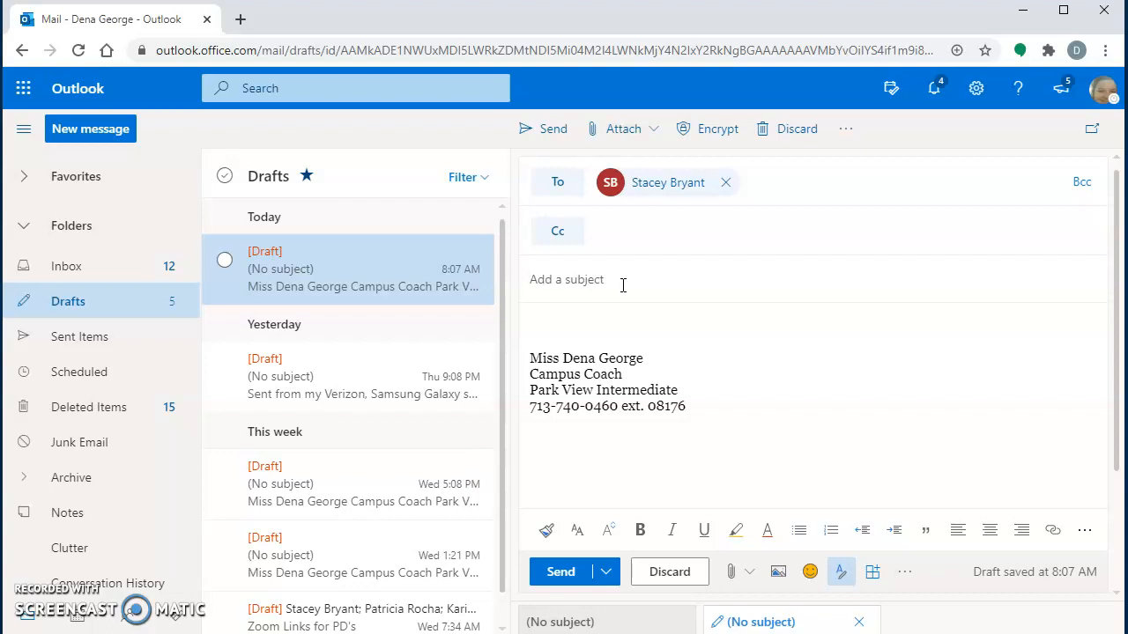
pyautogui.write('Assignment for (')
pyautogui.press('BackSpace')
pyautogui.write('Plot Diagram')
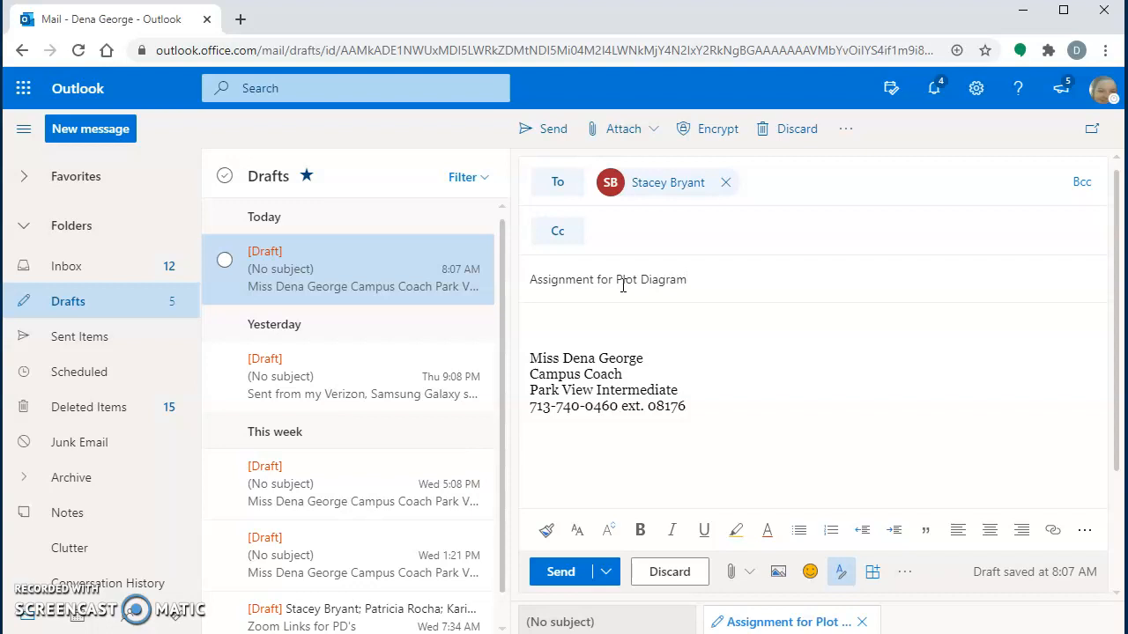
pyautogui.click(573, 317)
pyautogui.click(552, 319)
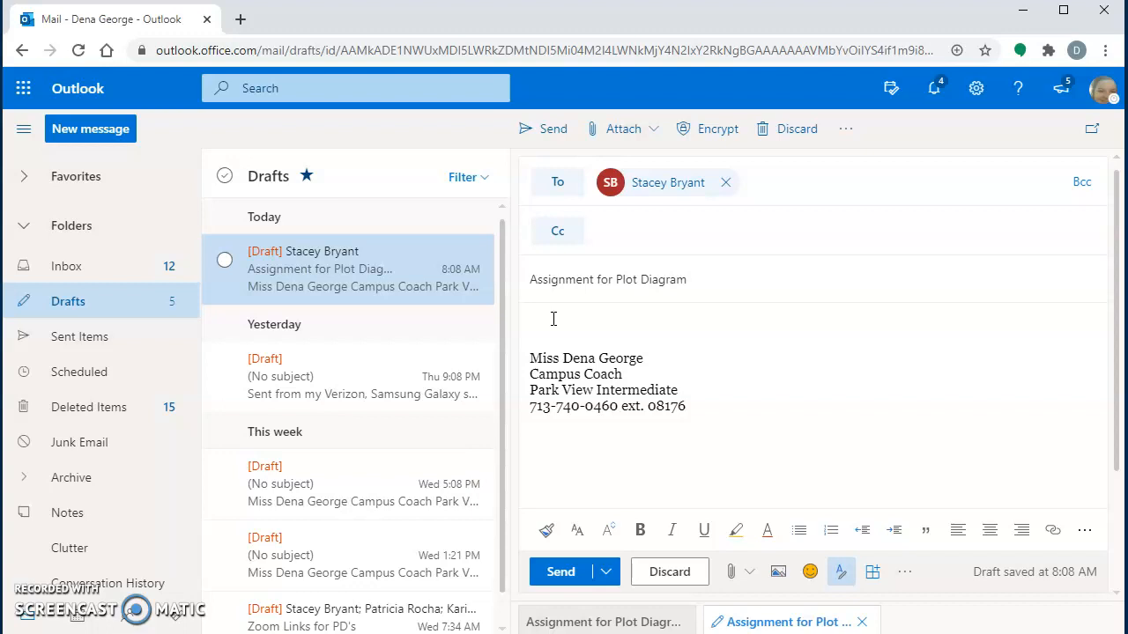
# Step: Write a greeting to the recipient, then 'I am attaching my Plot Diagram assignment in this e-mail.'
pyautogui.write('Mrs. Bryant,')
pyautogui.press('Return')
pyautogui.press('Return')
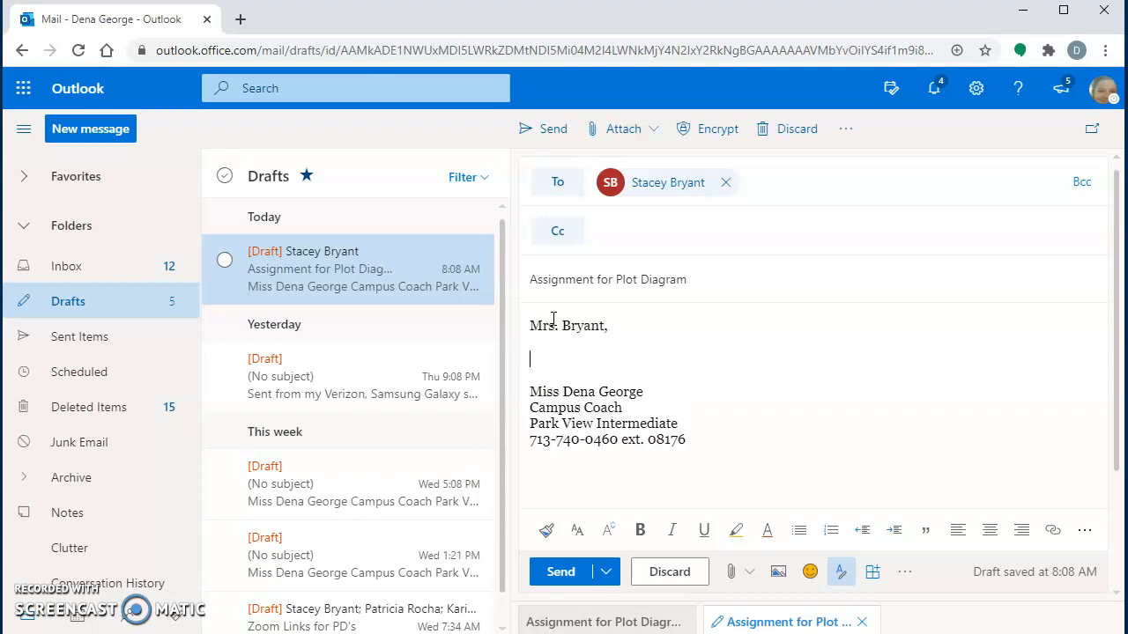
pyautogui.write('I am attac')
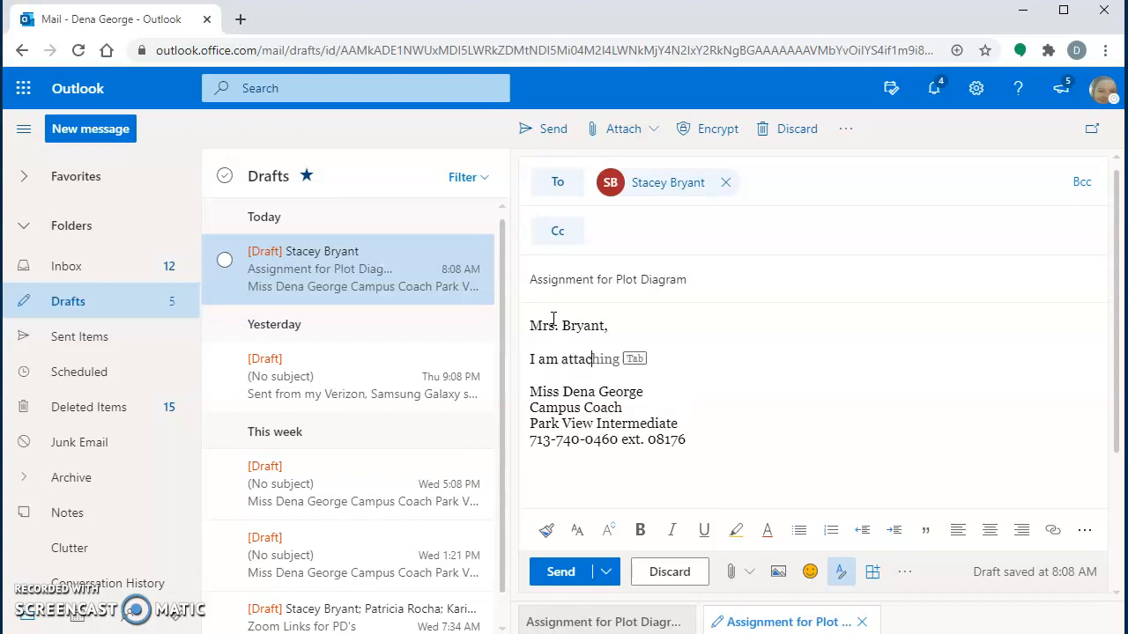
pyautogui.write('hing my Plot Diagram assignment in this e-mail.')
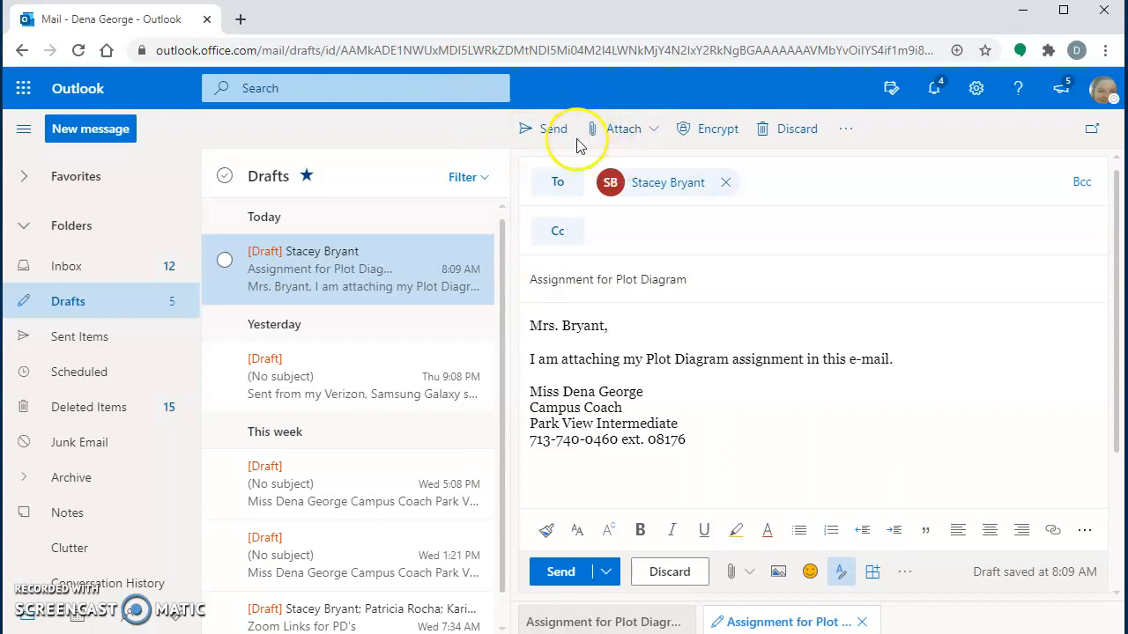
# Step: Insert the Fountain Poem picture from the Desktop into the email body
pyautogui.click(611, 144)
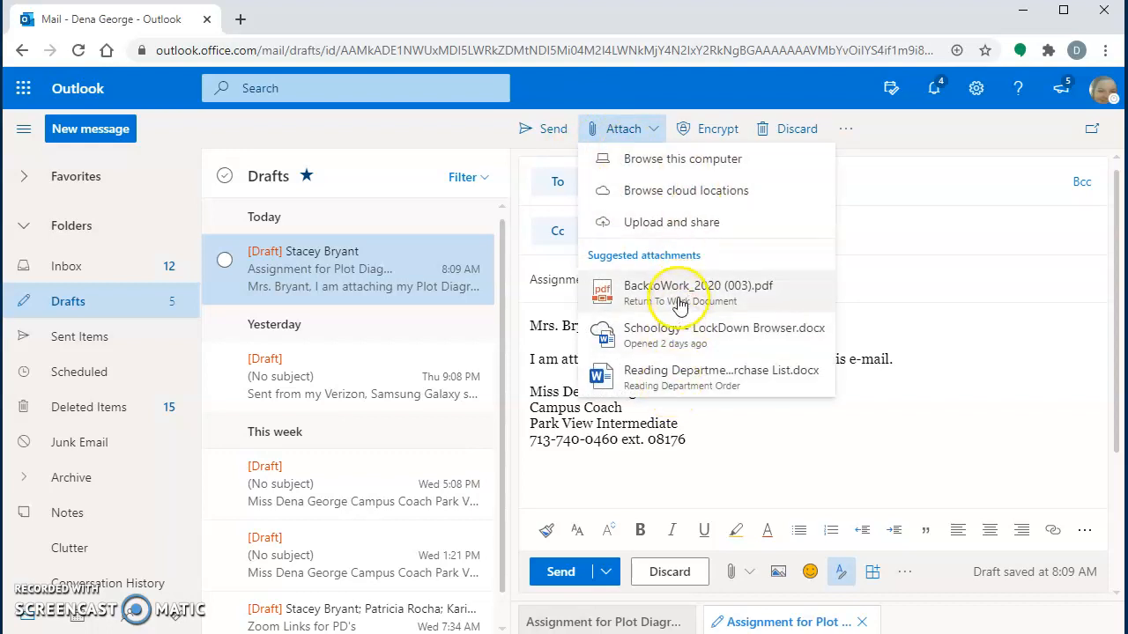
pyautogui.click(651, 167)
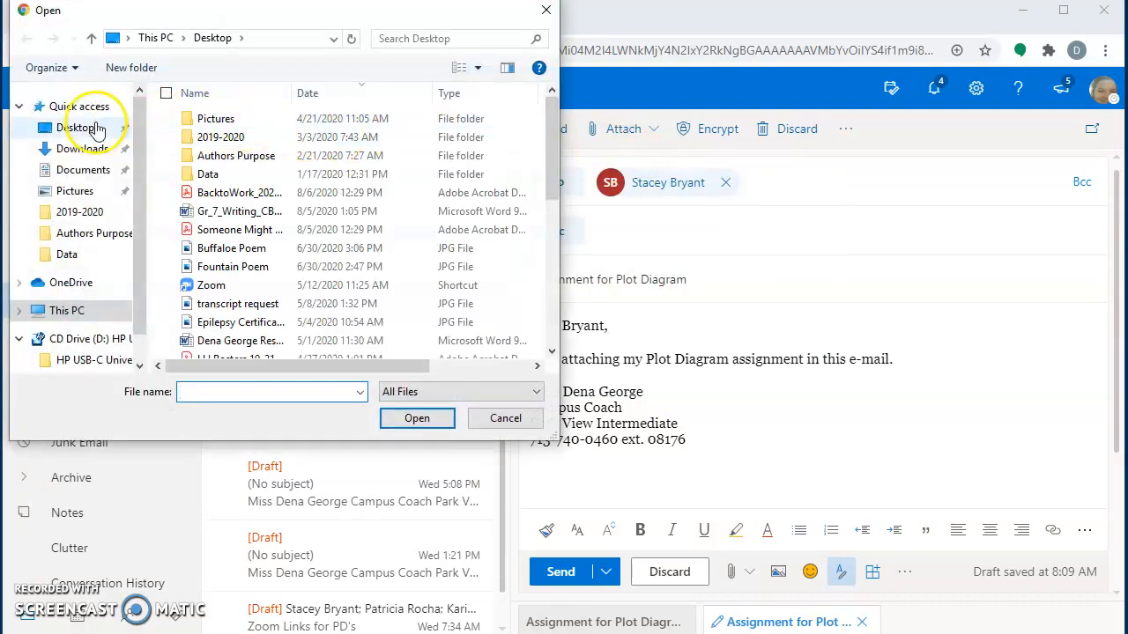
pyautogui.click(78, 130)
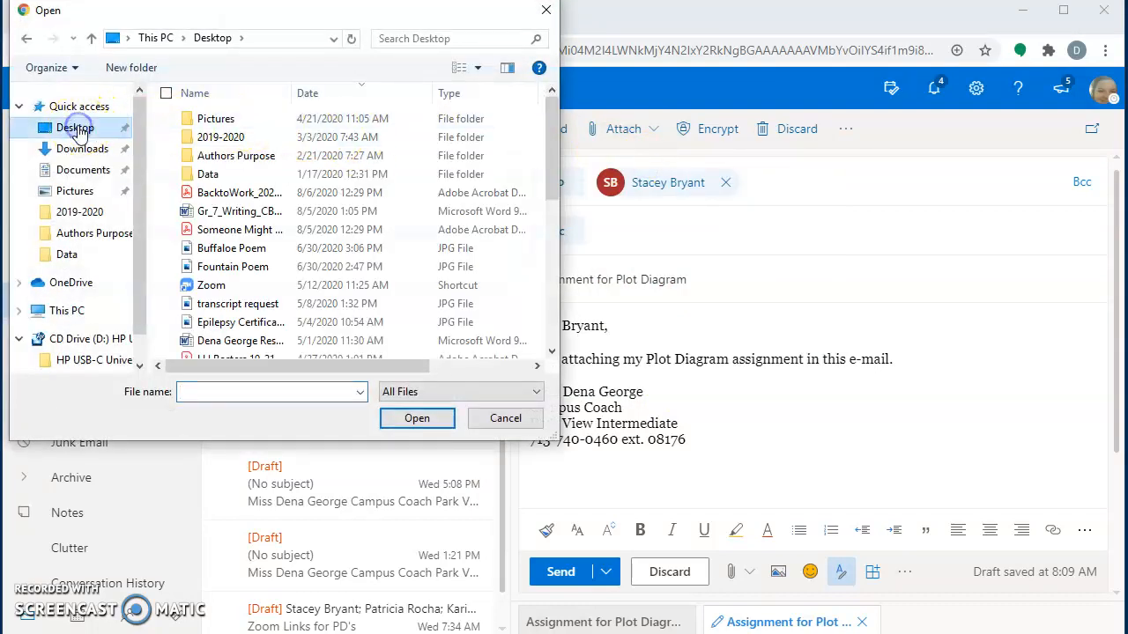
pyautogui.click(79, 172)
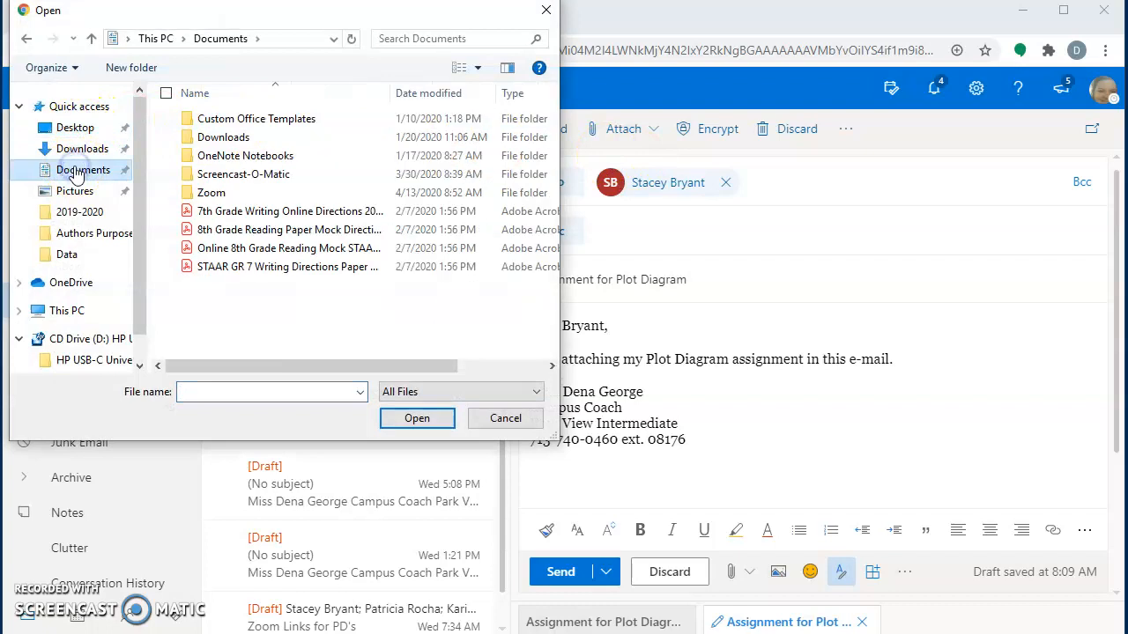
pyautogui.click(72, 215)
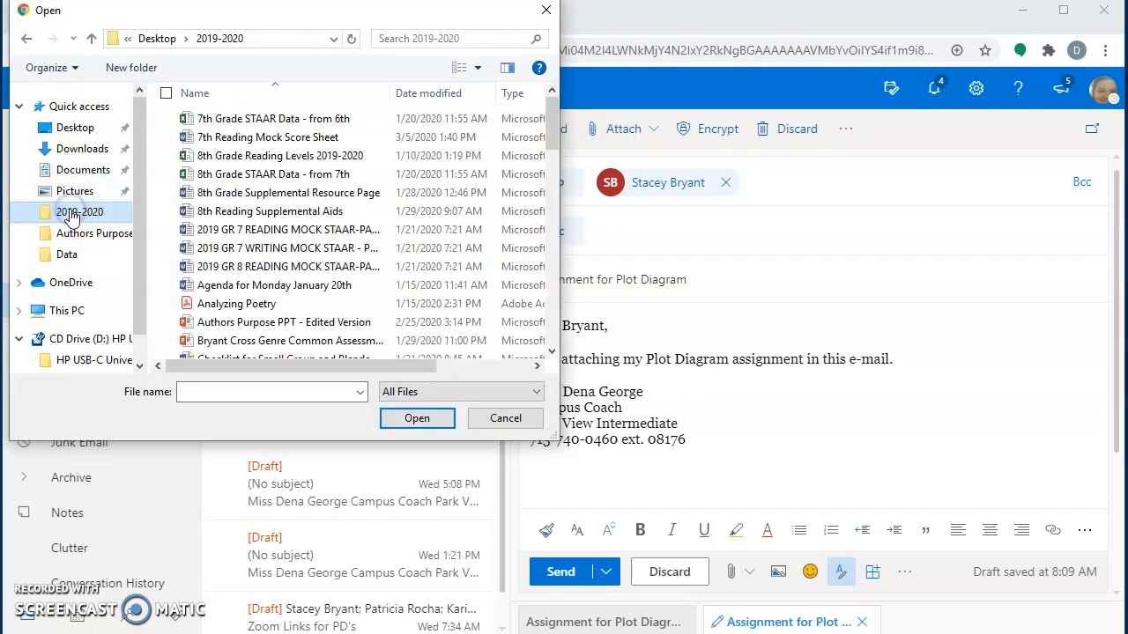
pyautogui.click(76, 130)
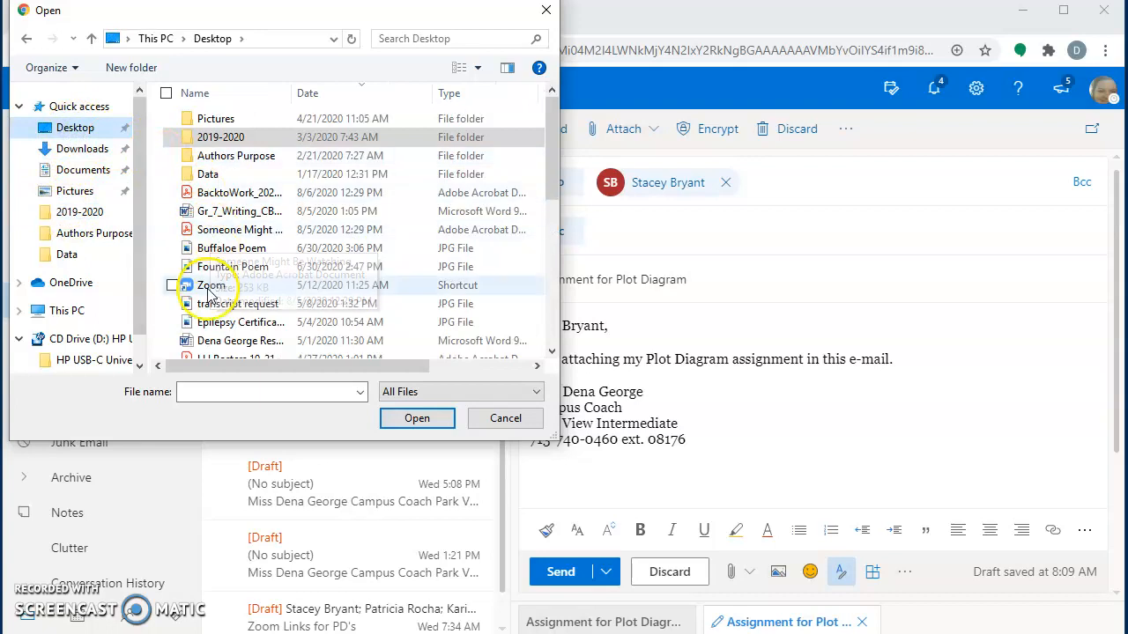
pyautogui.click(216, 267)
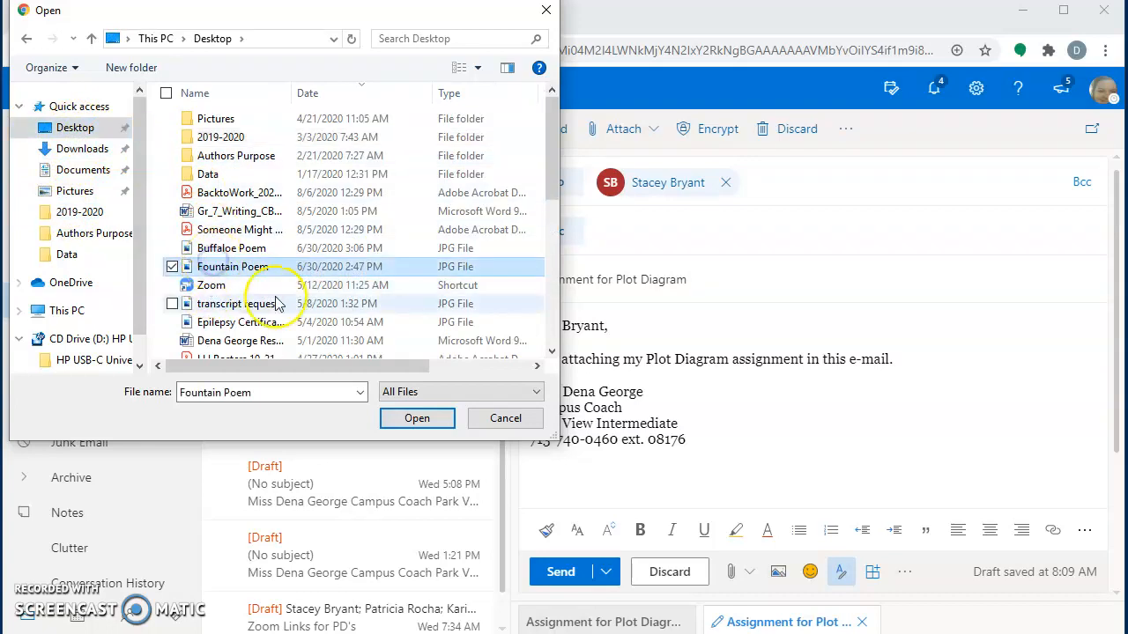
pyautogui.click(394, 430)
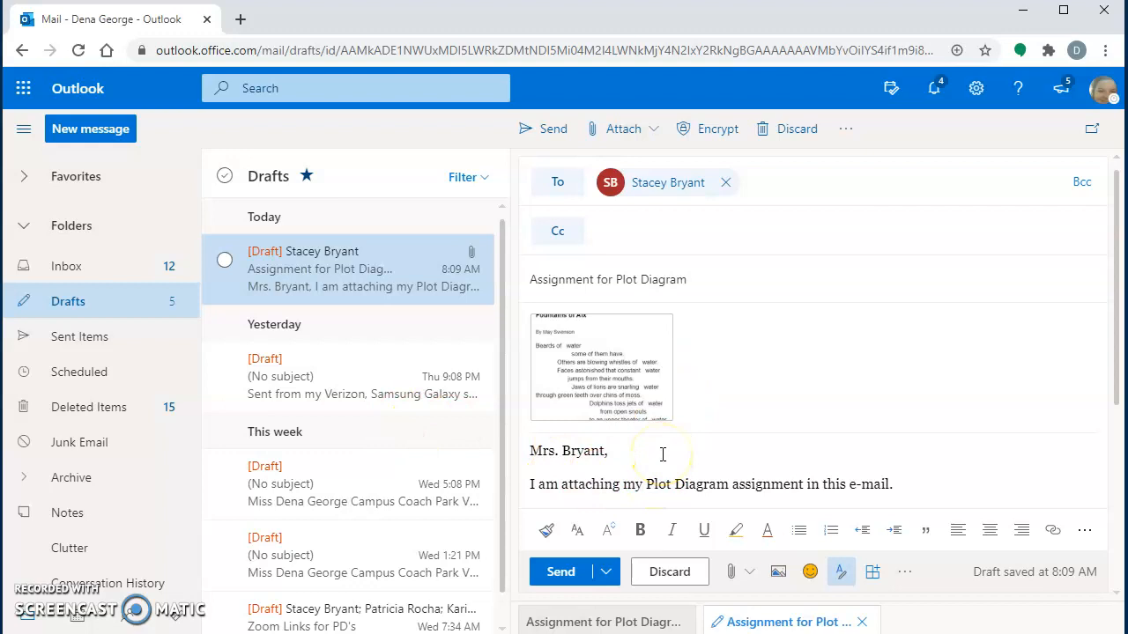
# Step: Check the signature, send the Plot Diagram email, and view Sent Items
pyautogui.scroll(-3, 662, 454)
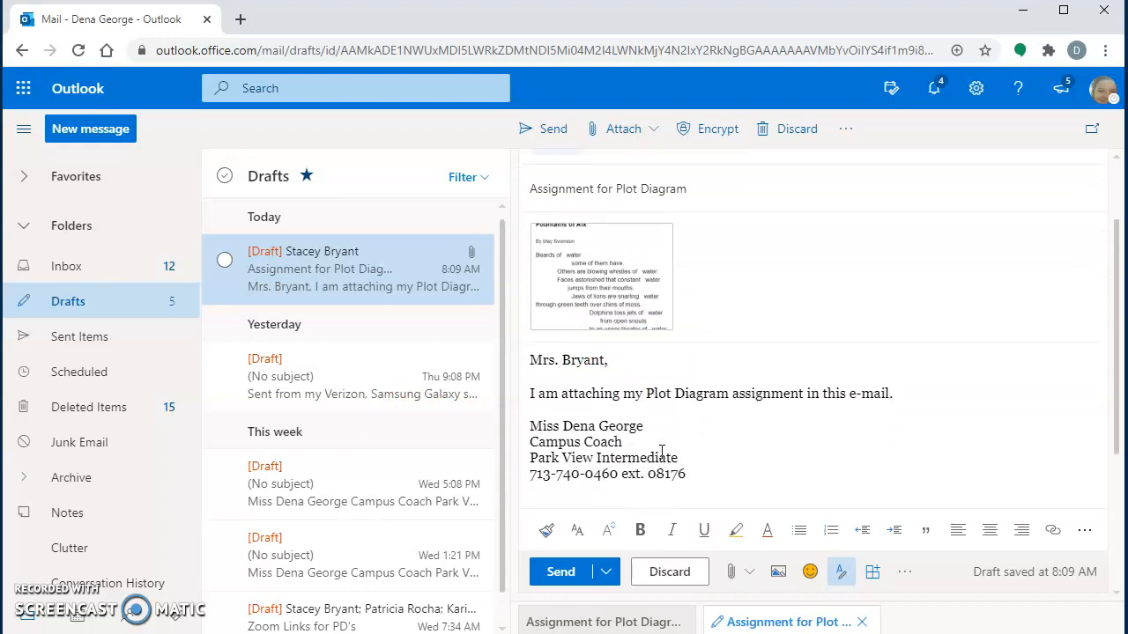
pyautogui.scroll(2, 661, 451)
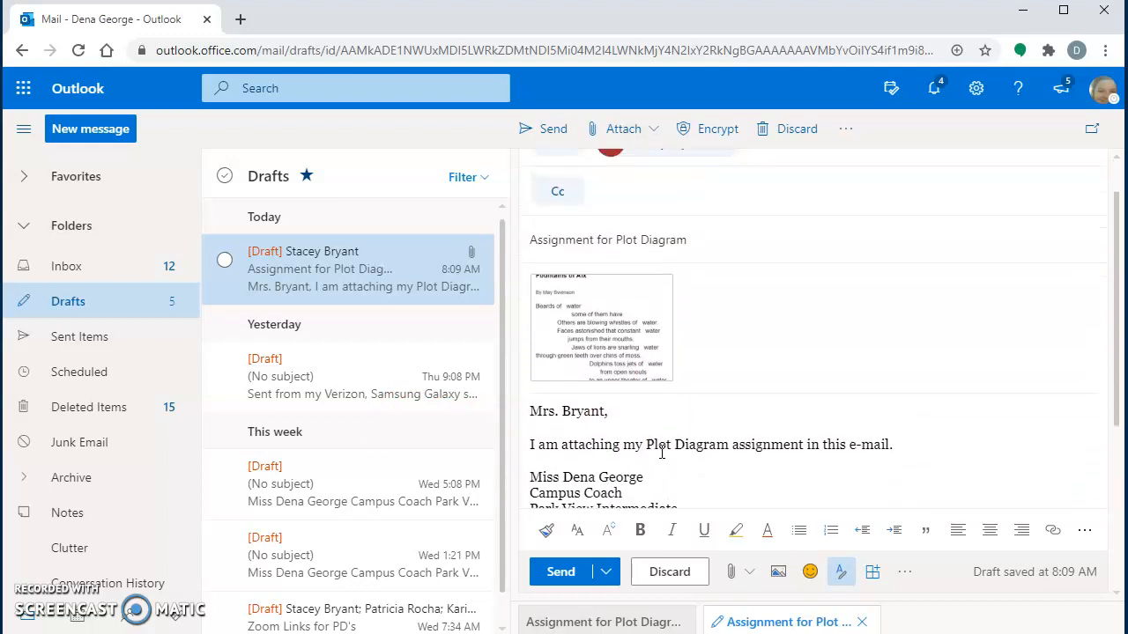
pyautogui.scroll(1, 661, 453)
pyautogui.scroll(-3, 661, 451)
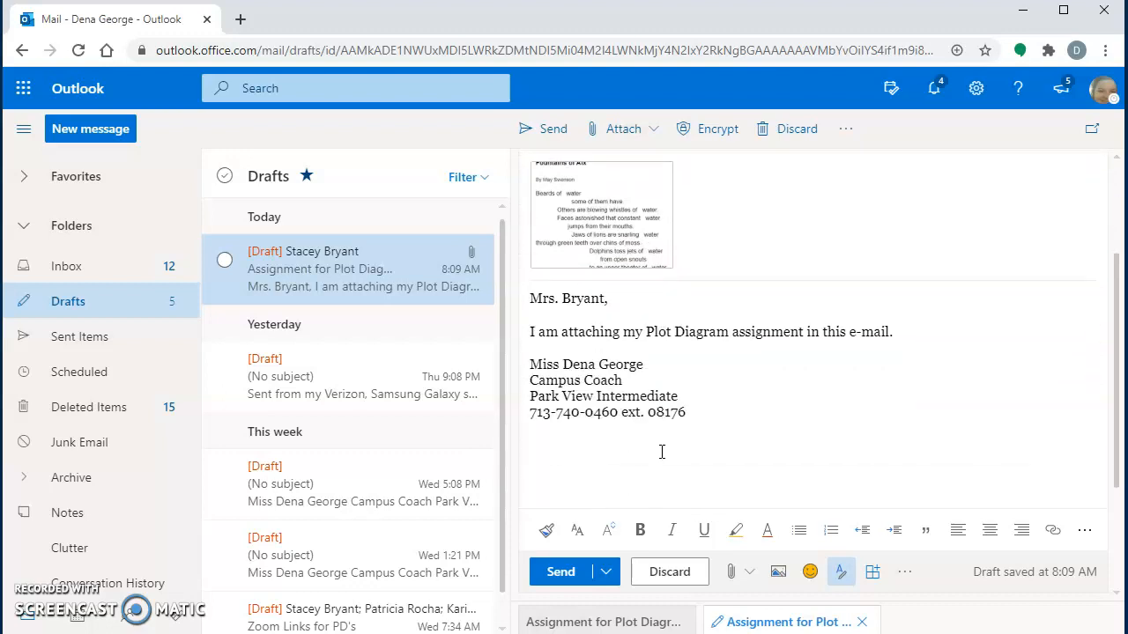
pyautogui.scroll(-3, 661, 451)
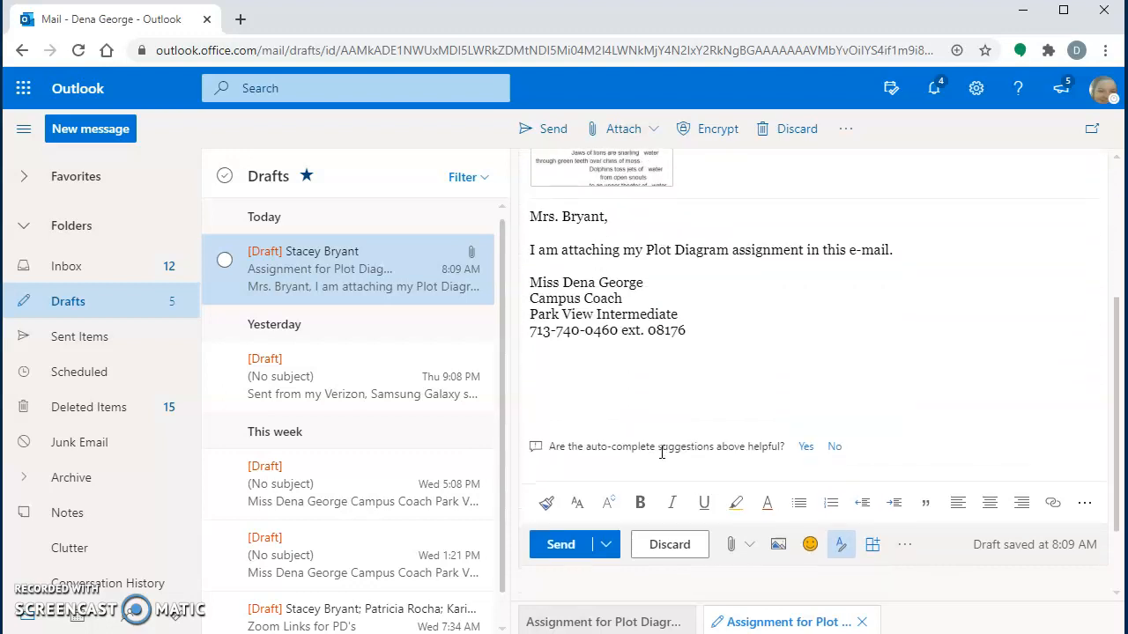
pyautogui.click(563, 545)
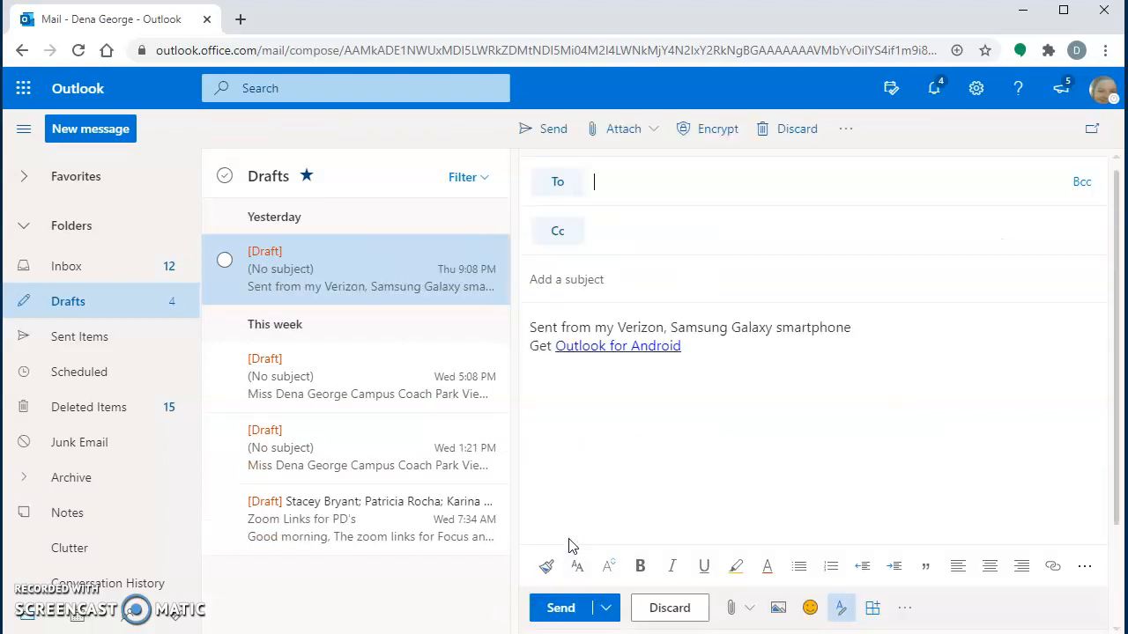
pyautogui.click(97, 339)
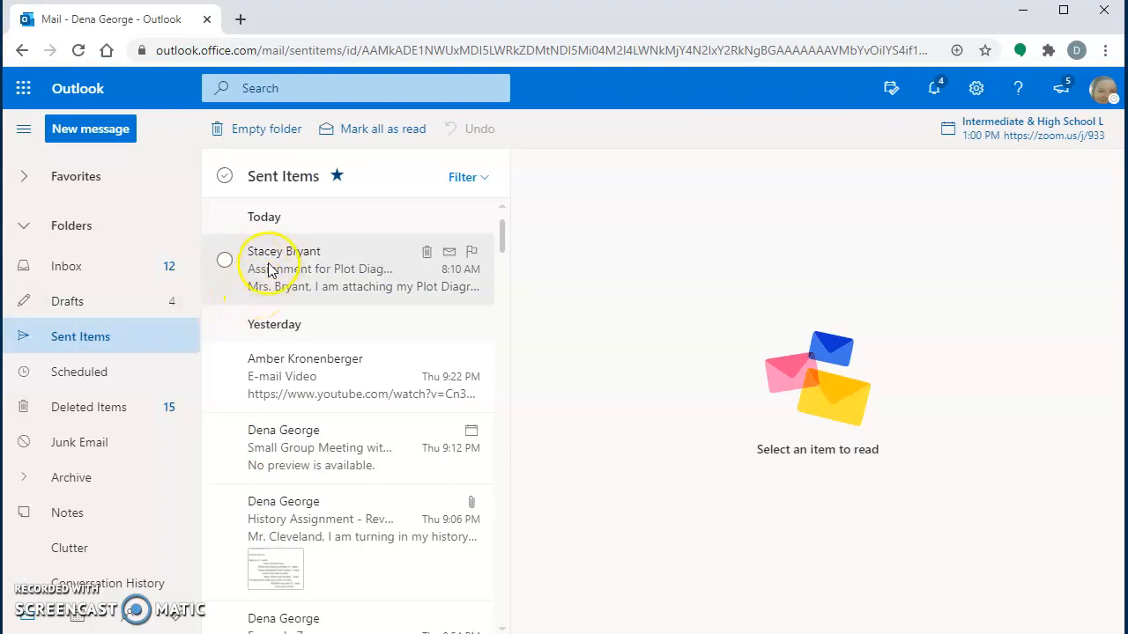
# Step: In the August calendar, open the Aug 5 Administrative Team Meeting's Zoom link, then close its details
pyautogui.click(73, 266)
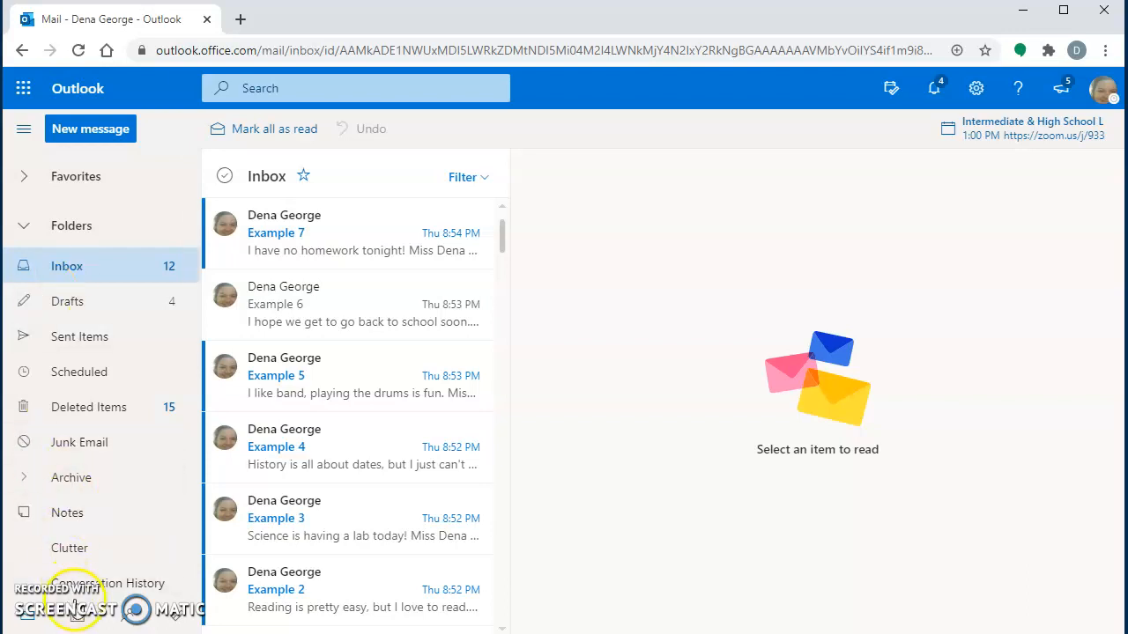
pyautogui.click(79, 621)
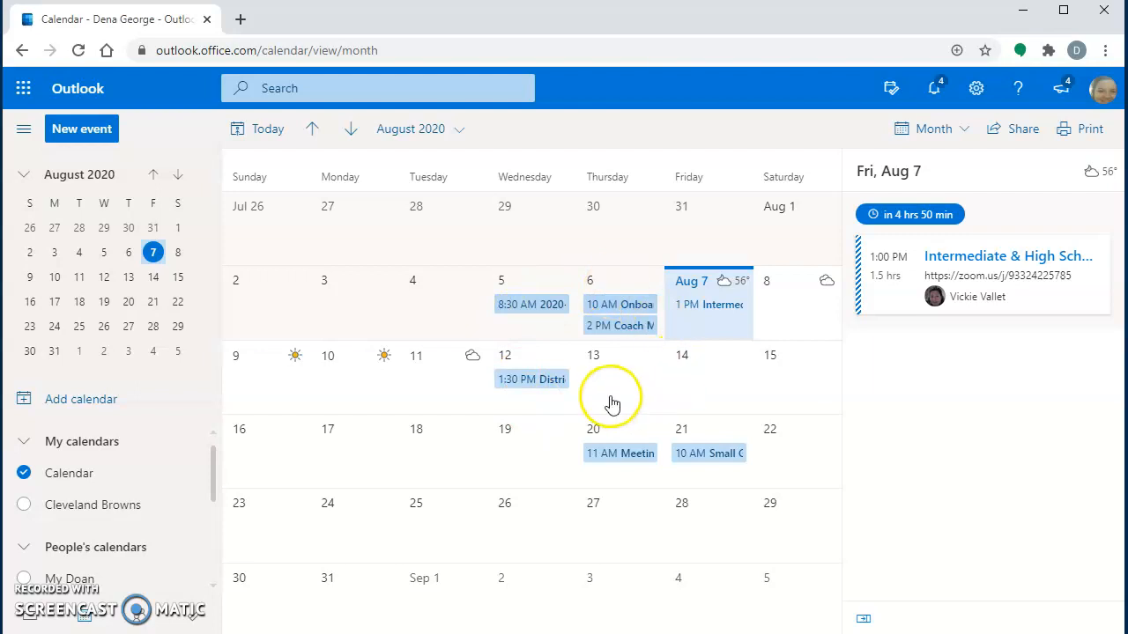
pyautogui.click(540, 311)
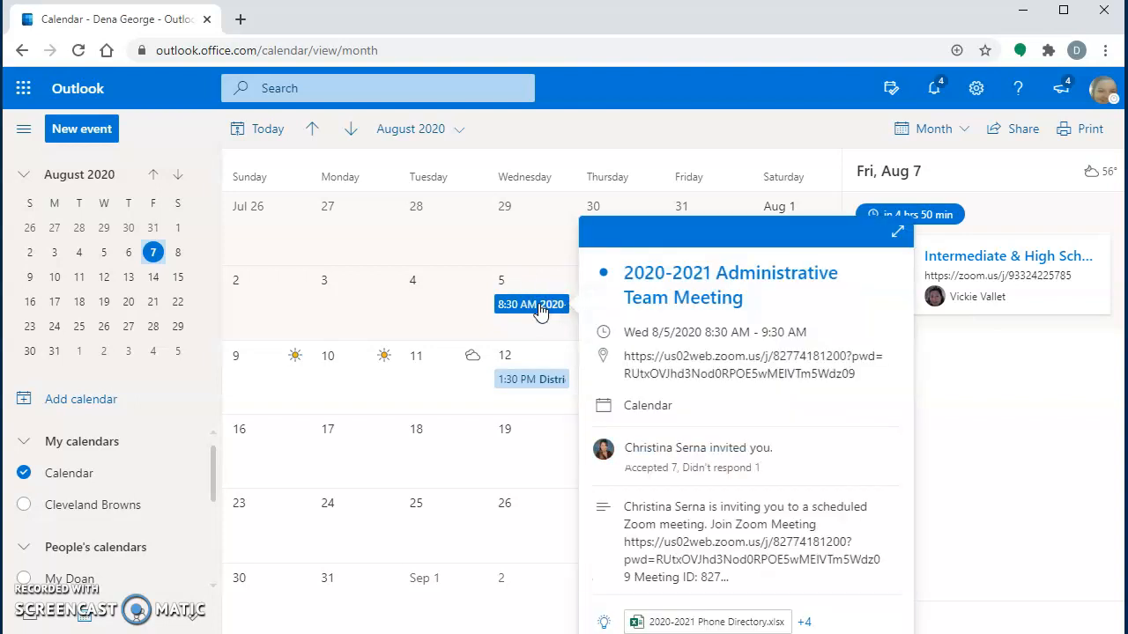
pyautogui.click(715, 366)
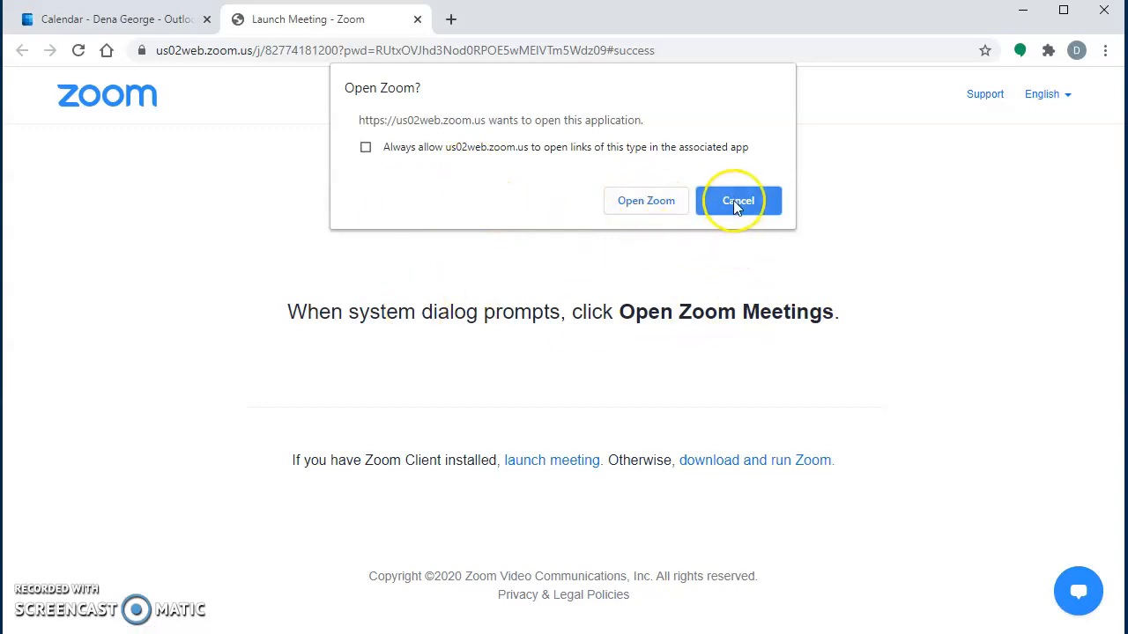
pyautogui.click(163, 20)
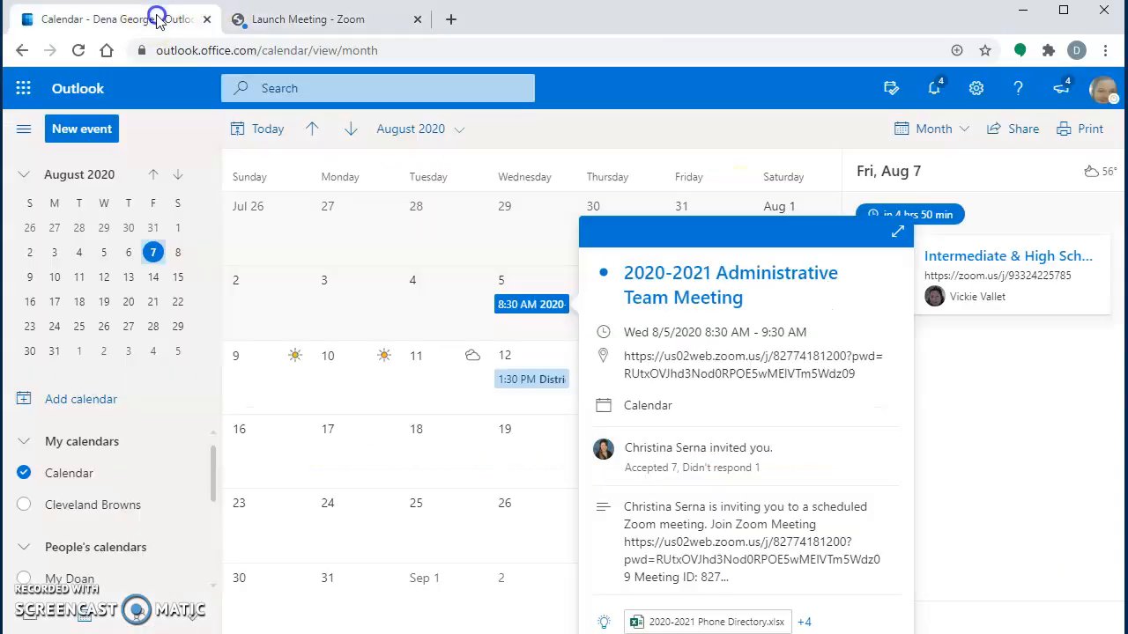
pyautogui.click(429, 384)
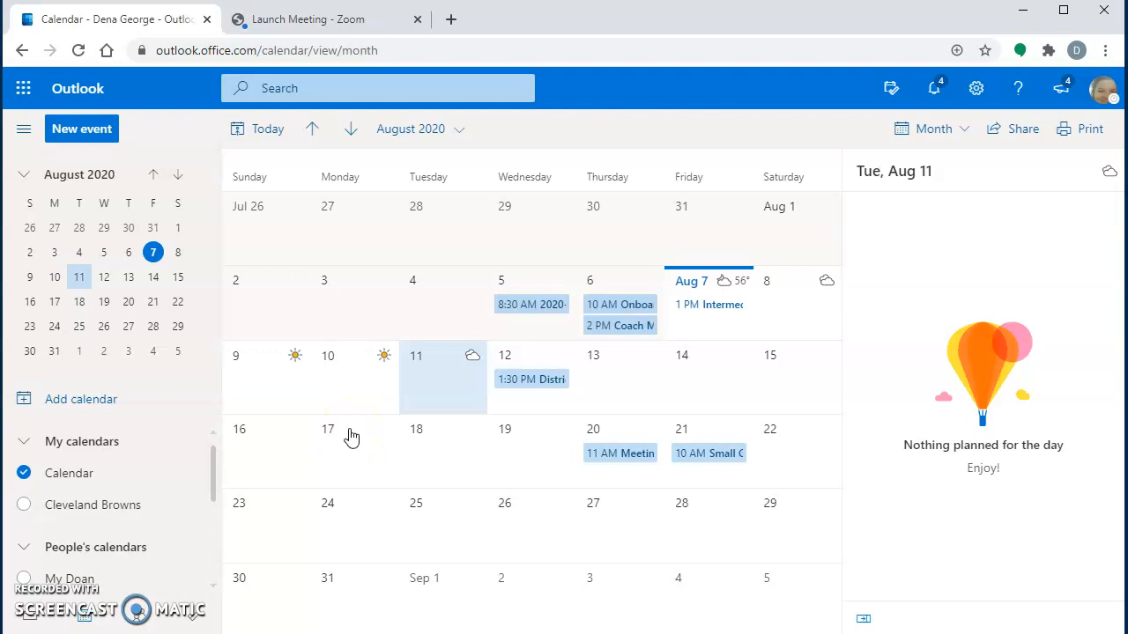
# Step: Start a new calendar event titled 'History Project Due'
pyautogui.click(97, 134)
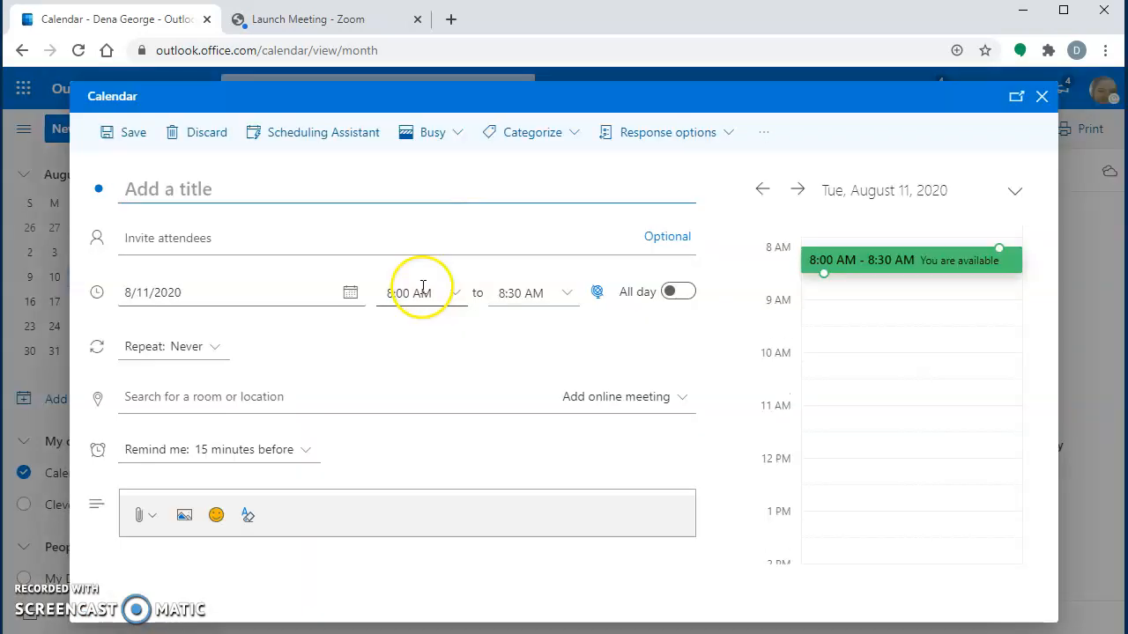
pyautogui.click(231, 187)
pyautogui.write('History Project Due')
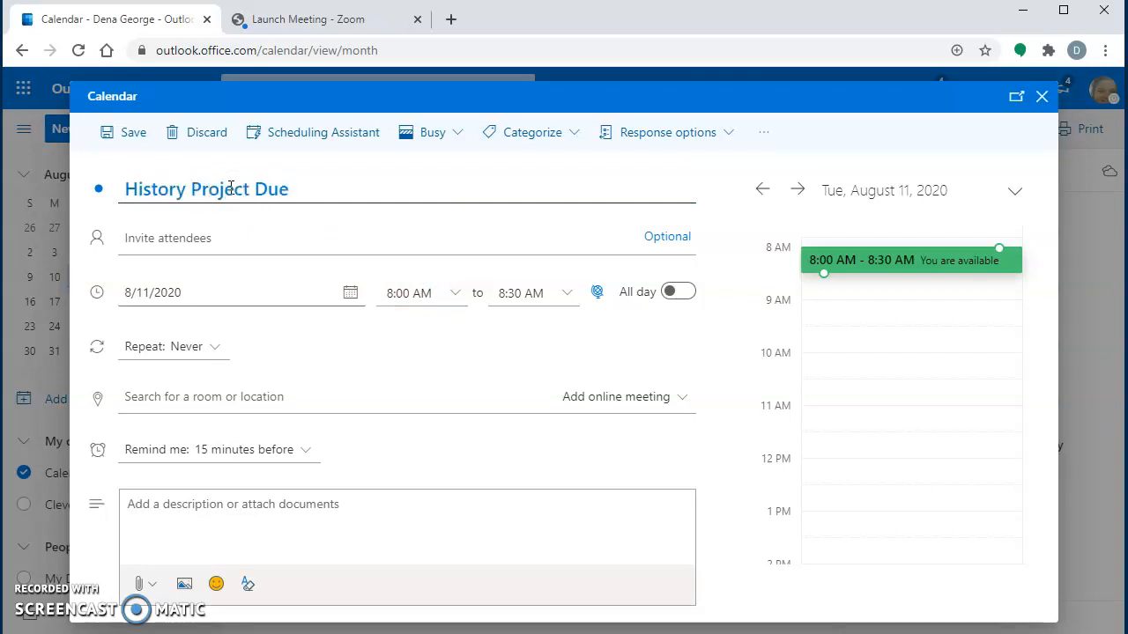
# Step: Set the event for August 21, 2020, starting at 7:00 AM
pyautogui.click(350, 293)
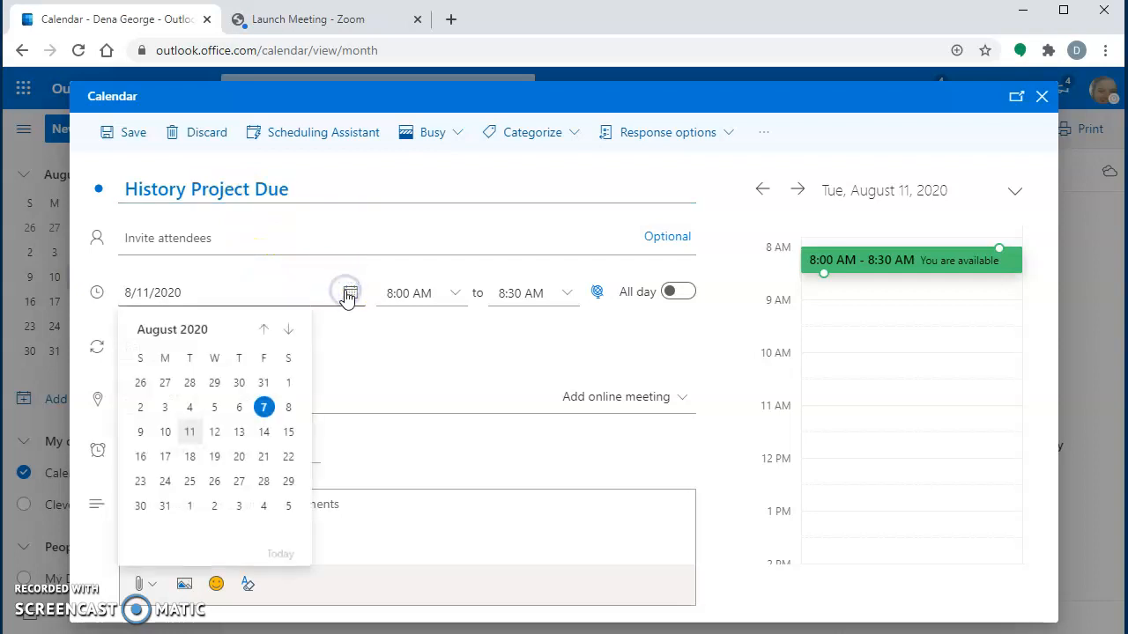
pyautogui.click(263, 458)
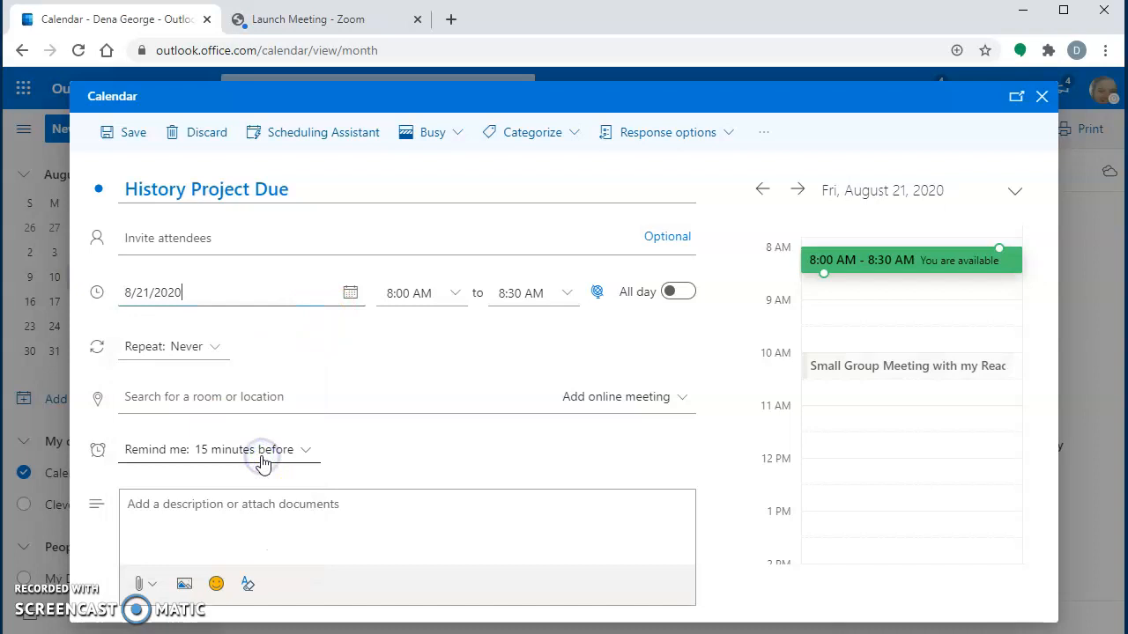
pyautogui.click(449, 295)
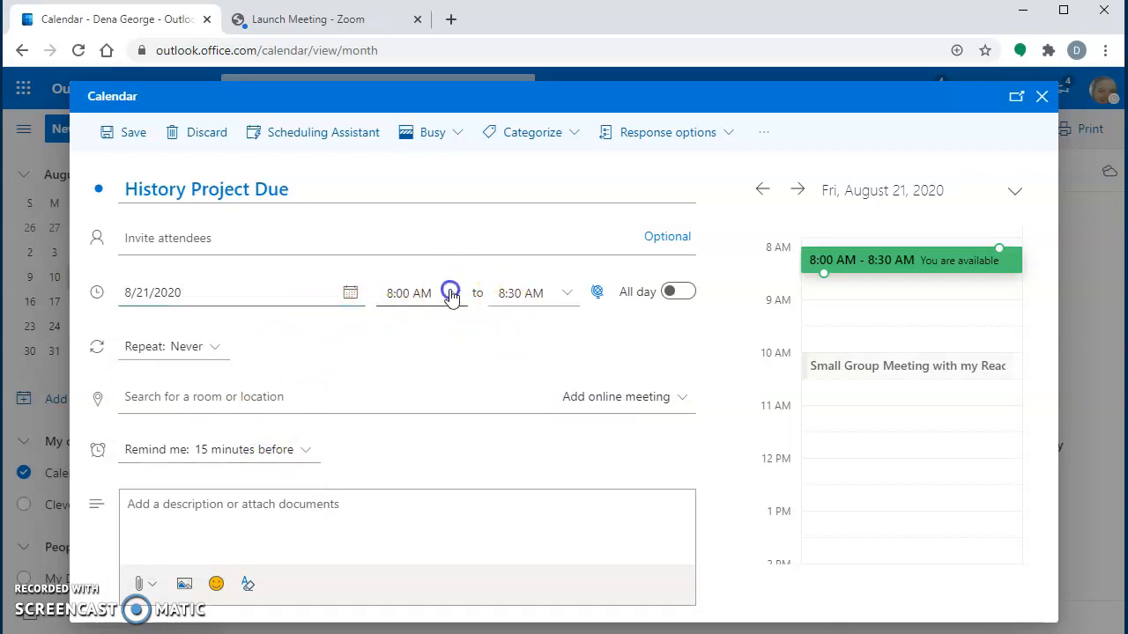
pyautogui.click(478, 315)
pyautogui.click(478, 315)
pyautogui.click(432, 329)
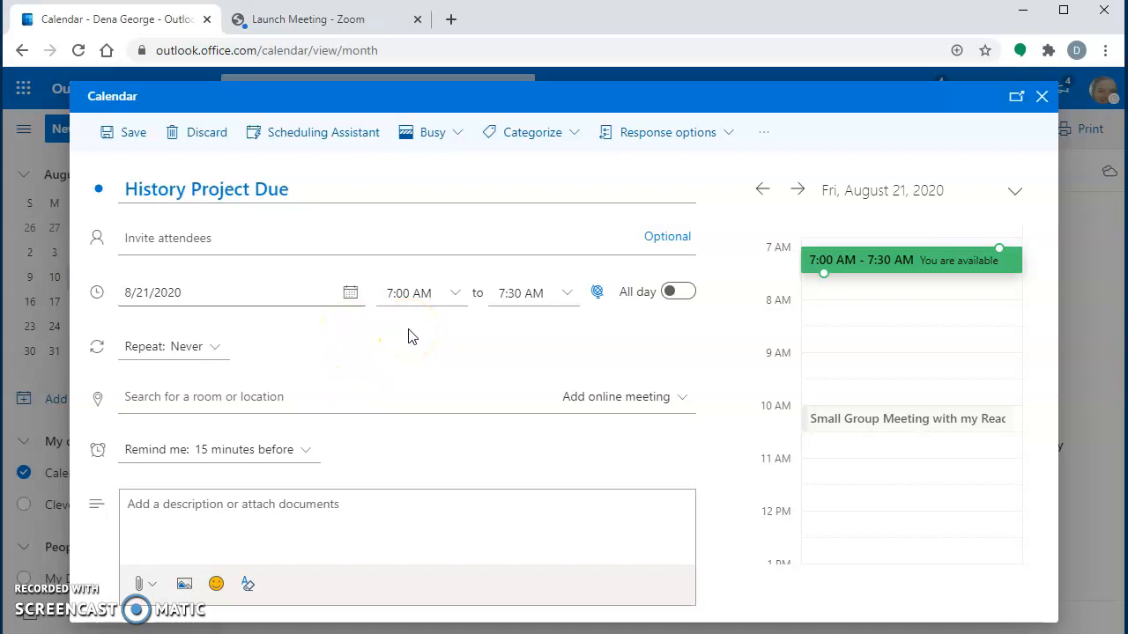
# Step: Toggle all-day on and back off, keeping the event at 7:00–7:30 AM on 8/21/2020
pyautogui.click(680, 293)
pyautogui.click(855, 260)
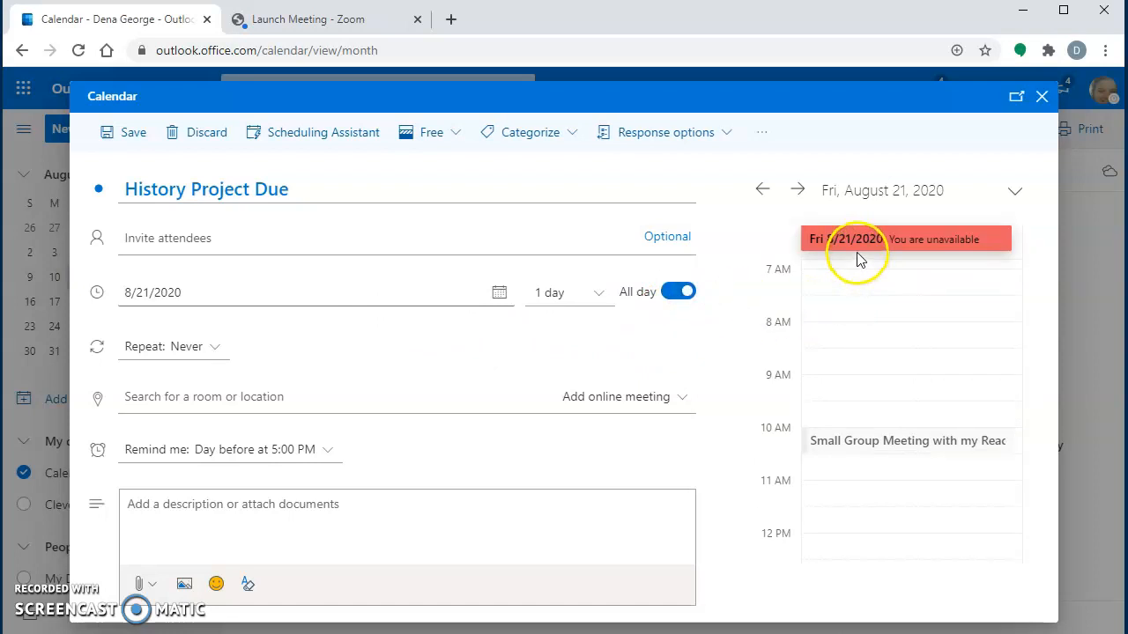
pyautogui.click(676, 304)
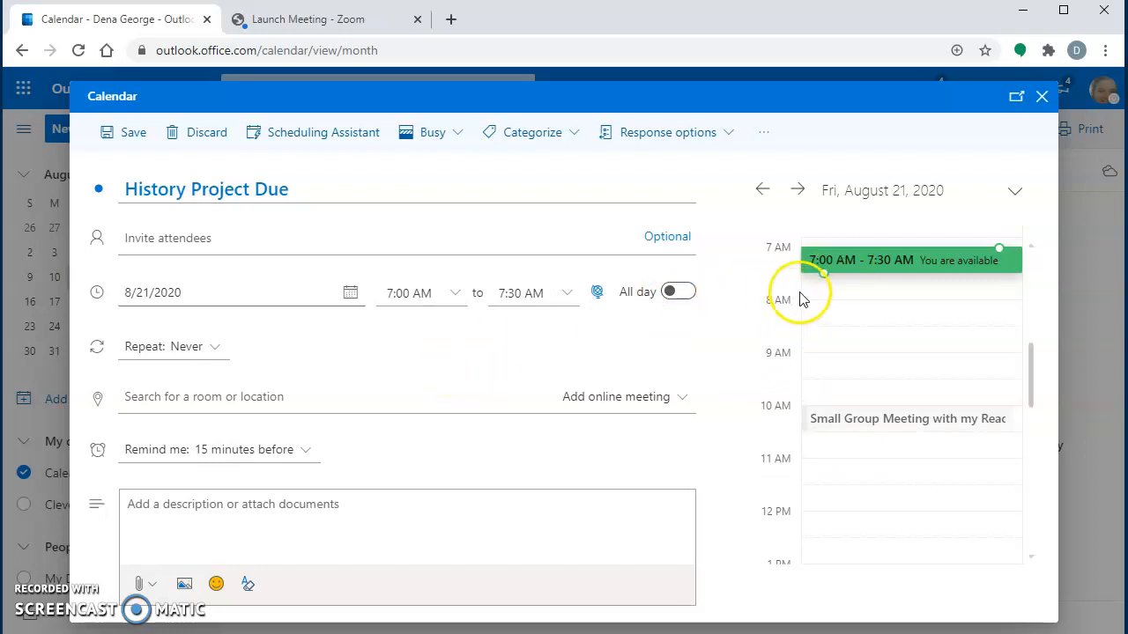
pyautogui.moveTo(821, 273)
pyautogui.mouseDown()
pyautogui.moveTo(821, 320)
pyautogui.moveTo(819, 266)
pyautogui.mouseUp()
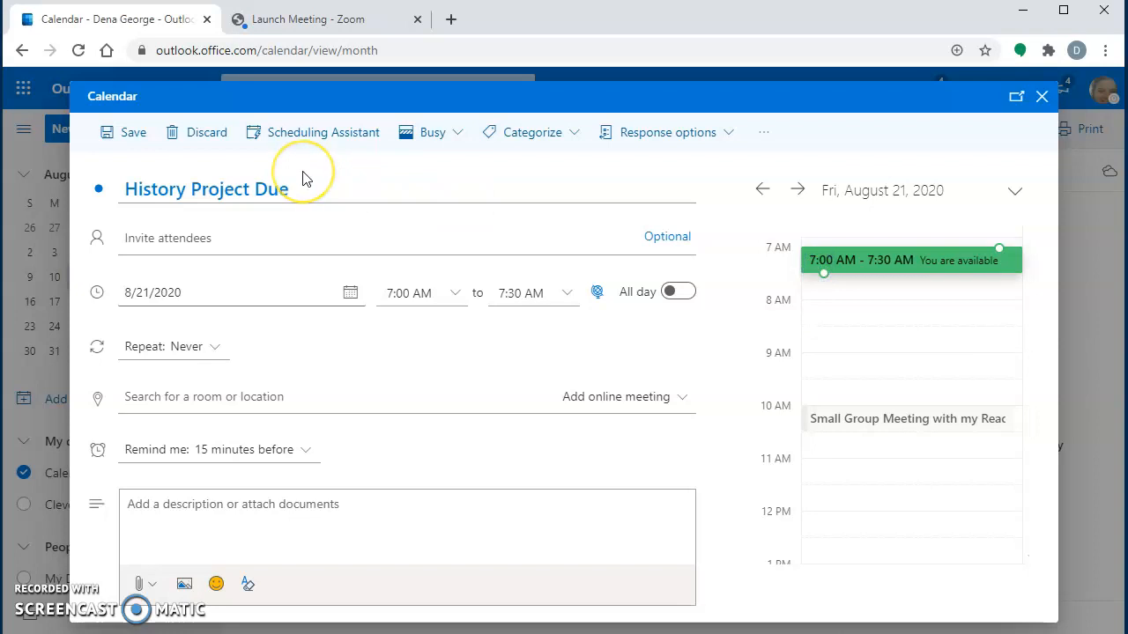
pyautogui.click(269, 185)
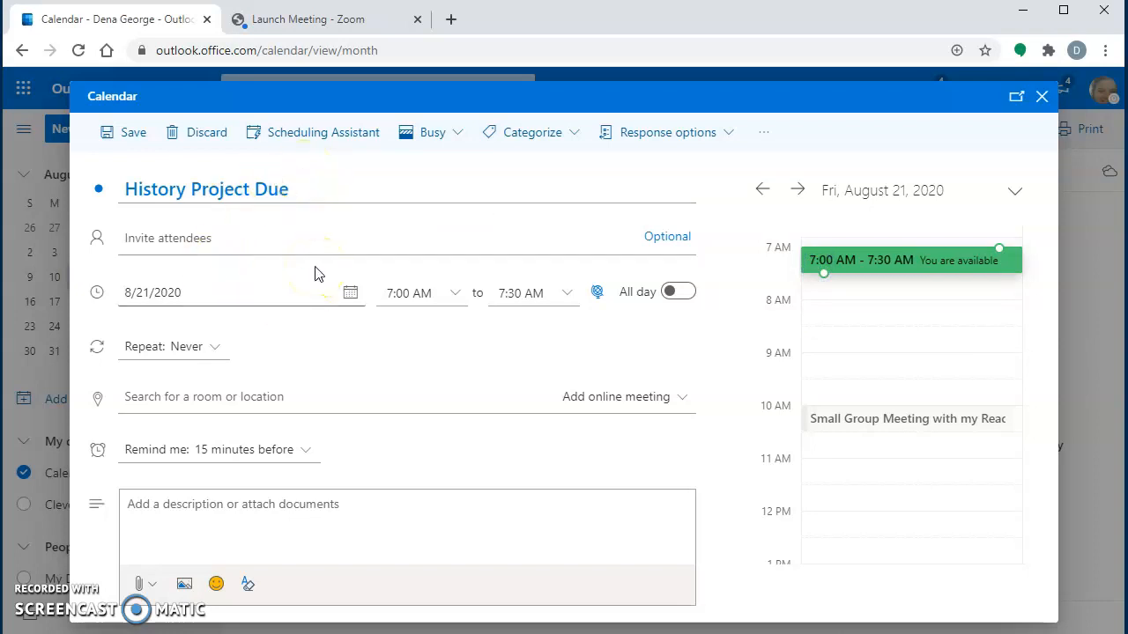
pyautogui.click(119, 133)
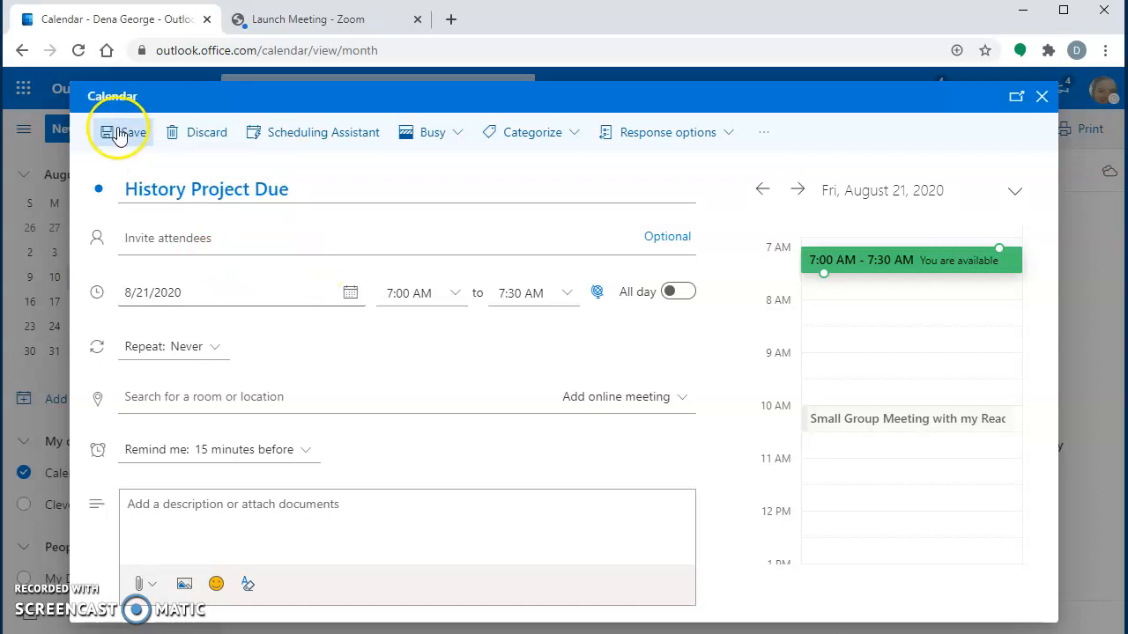
# Step: Browse the suggested invitees, then save the History Project Due event
pyautogui.click(145, 234)
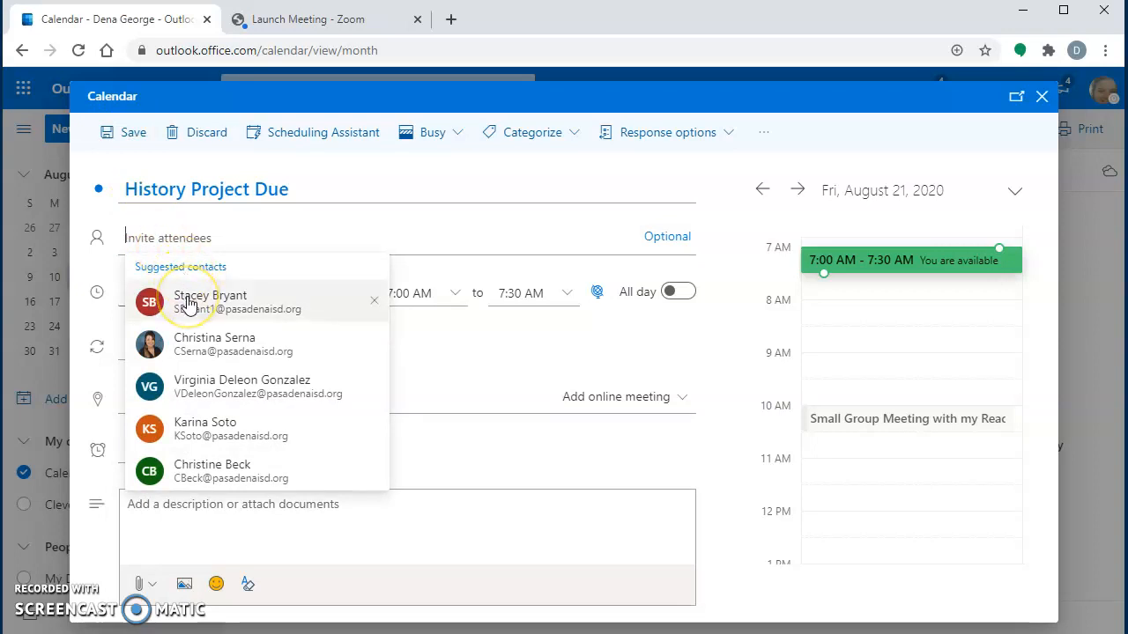
pyautogui.click(173, 236)
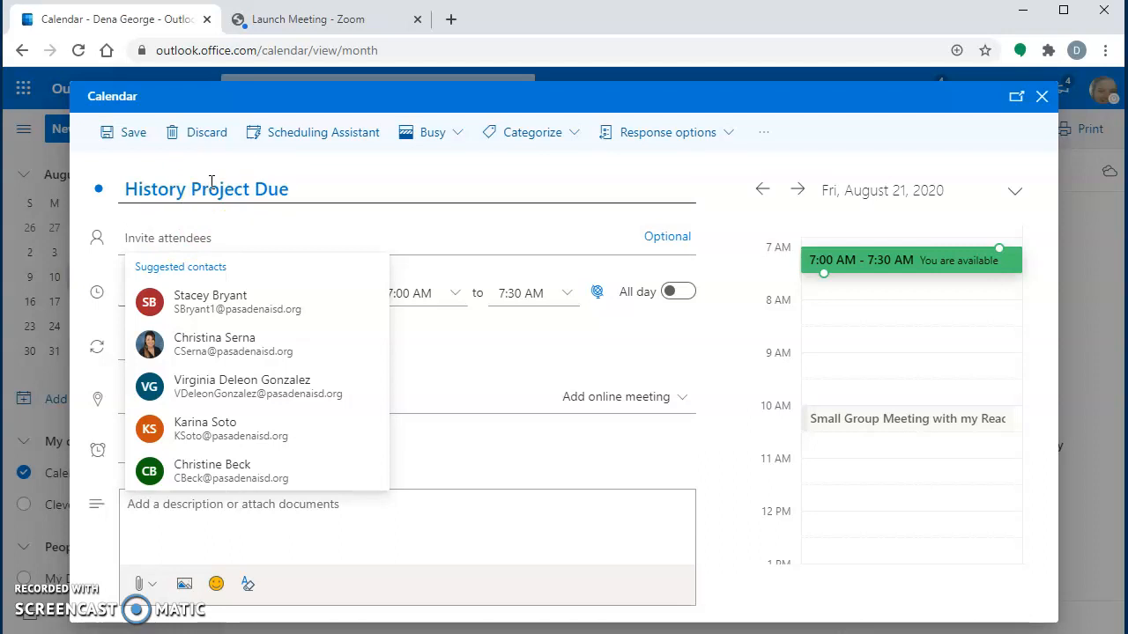
pyautogui.click(123, 136)
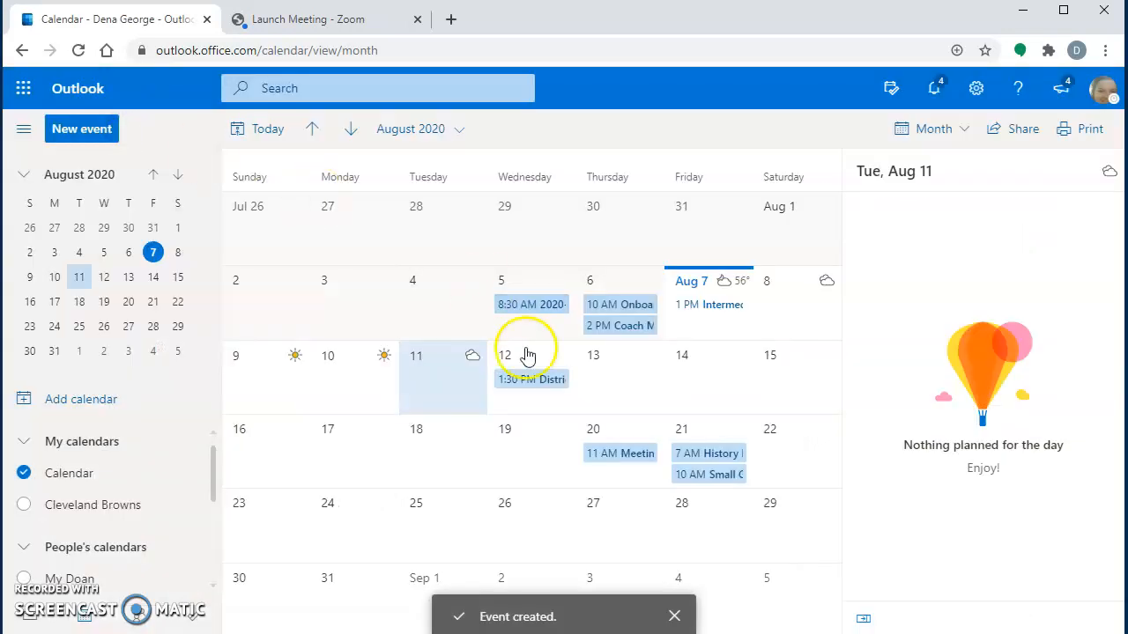
# Step: View the Aug 21 'History Project Due' event card, then switch to the People contacts list
pyautogui.click(693, 455)
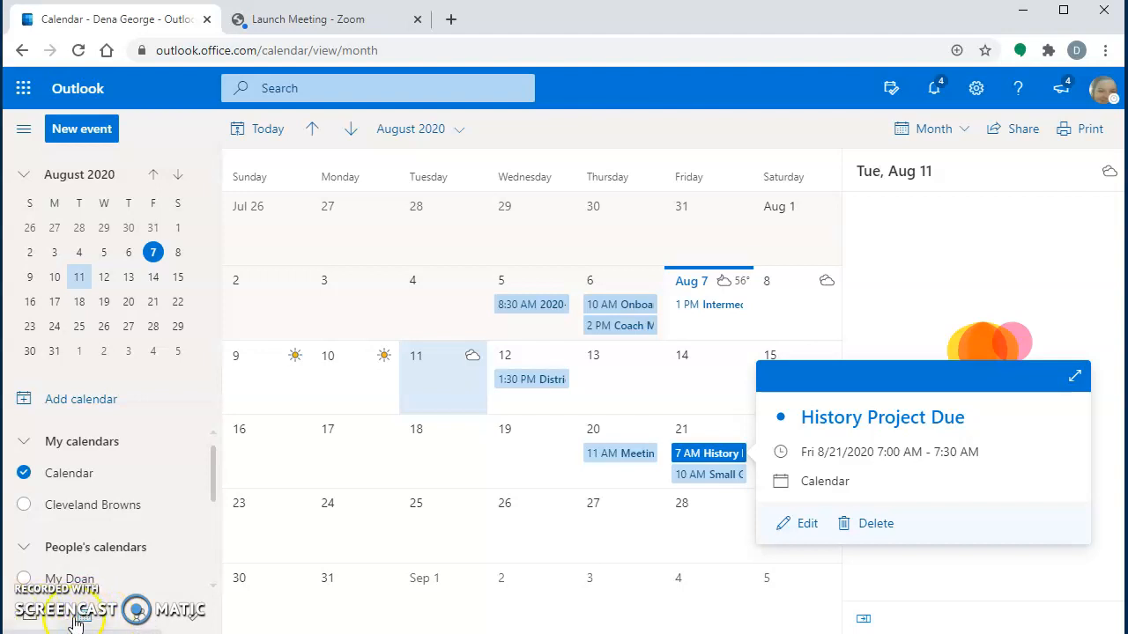
pyautogui.click(138, 620)
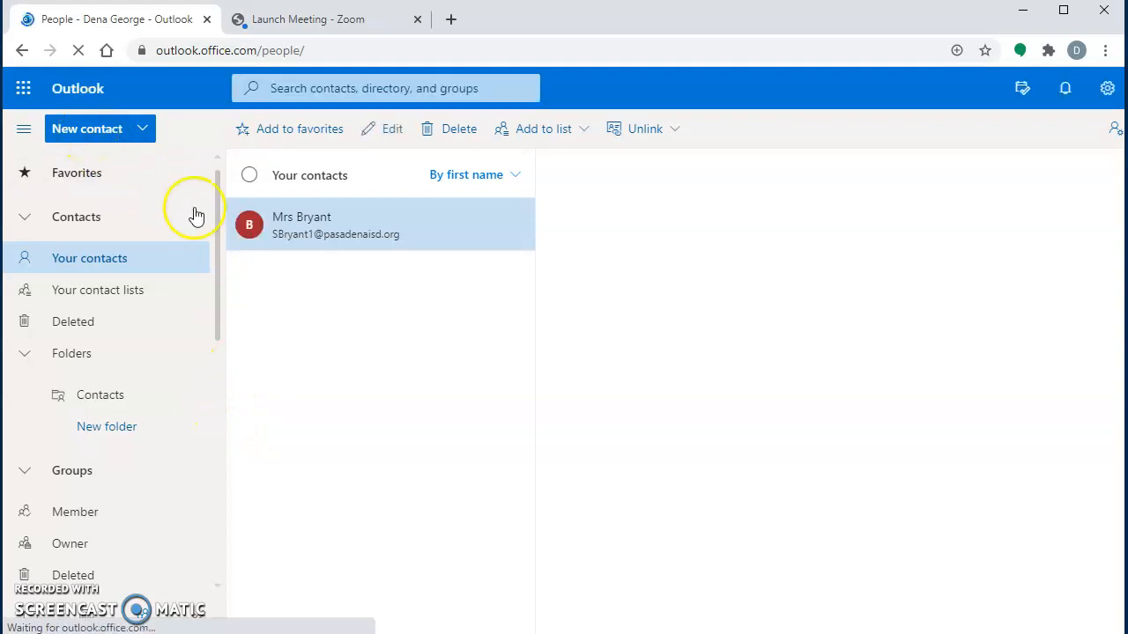
# Step: Create a new contact with the teacher's first name, last name and school e-mail address
pyautogui.click(284, 238)
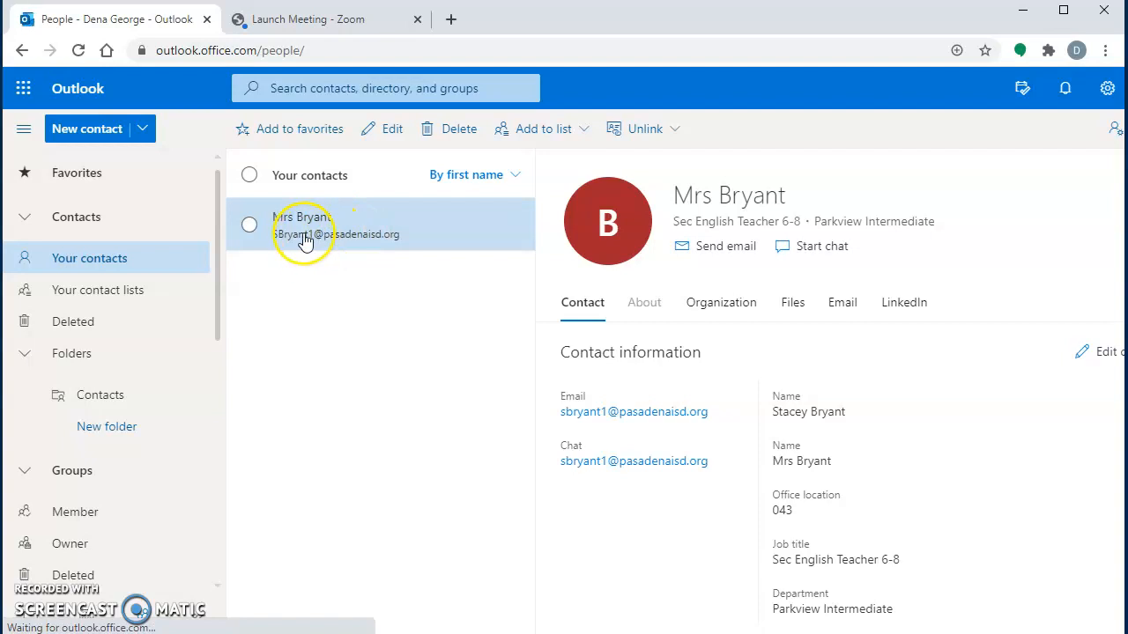
pyautogui.click(102, 133)
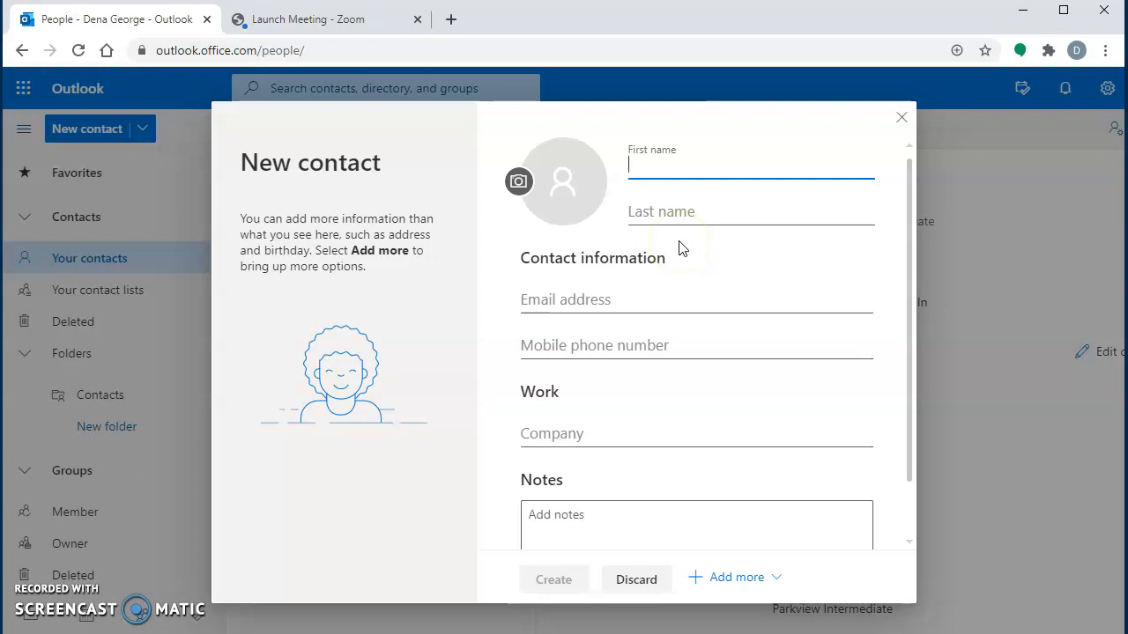
pyautogui.press('Tab')
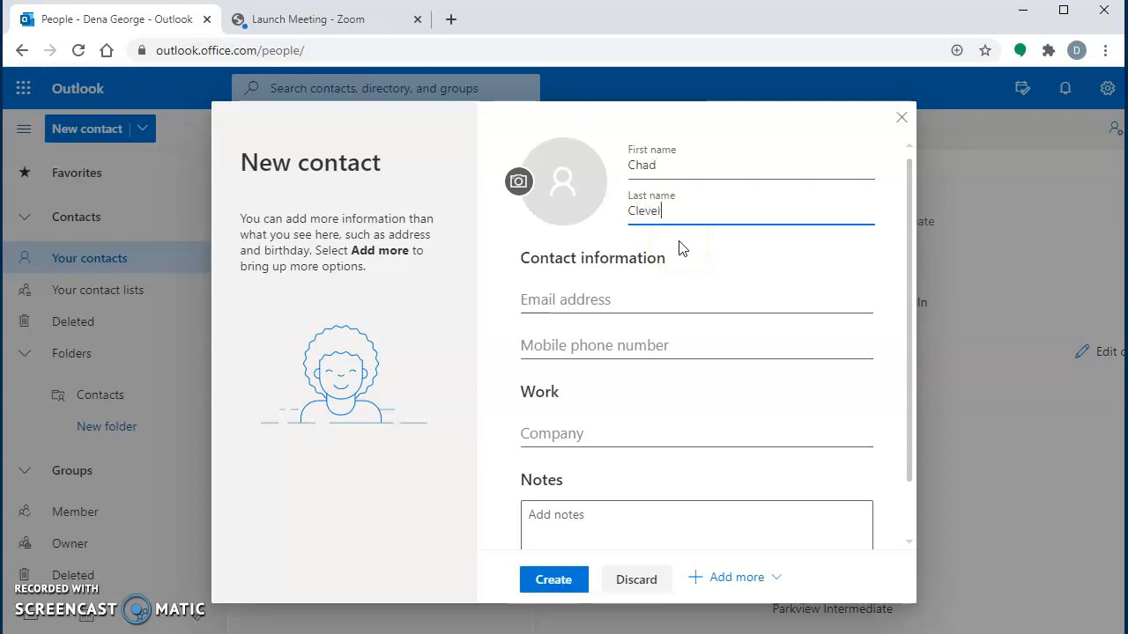
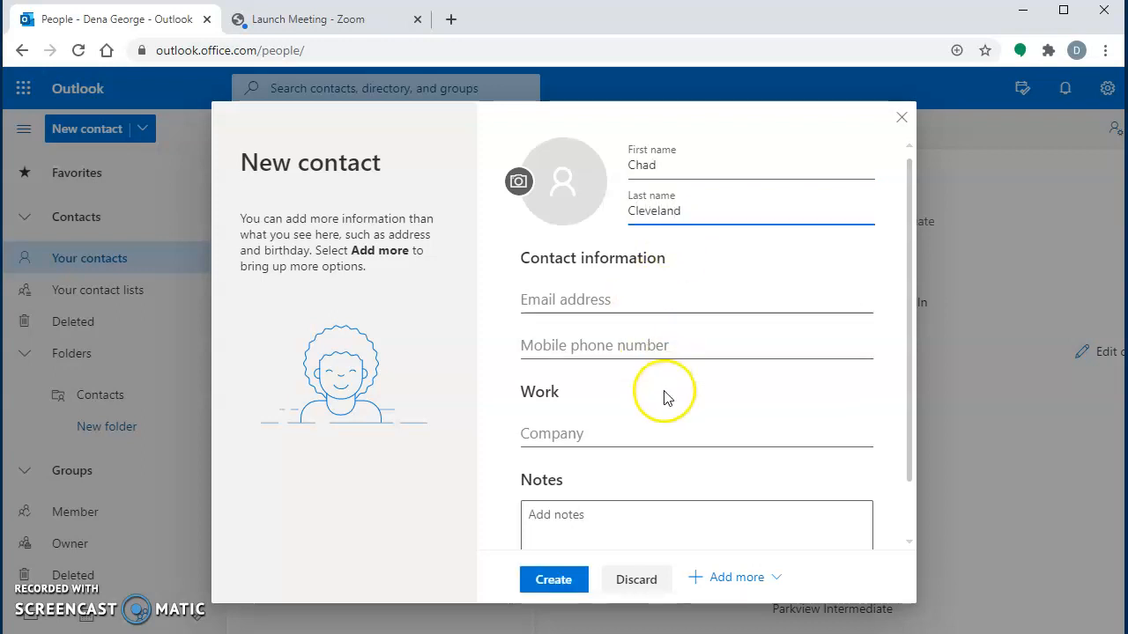
pyautogui.click(554, 293)
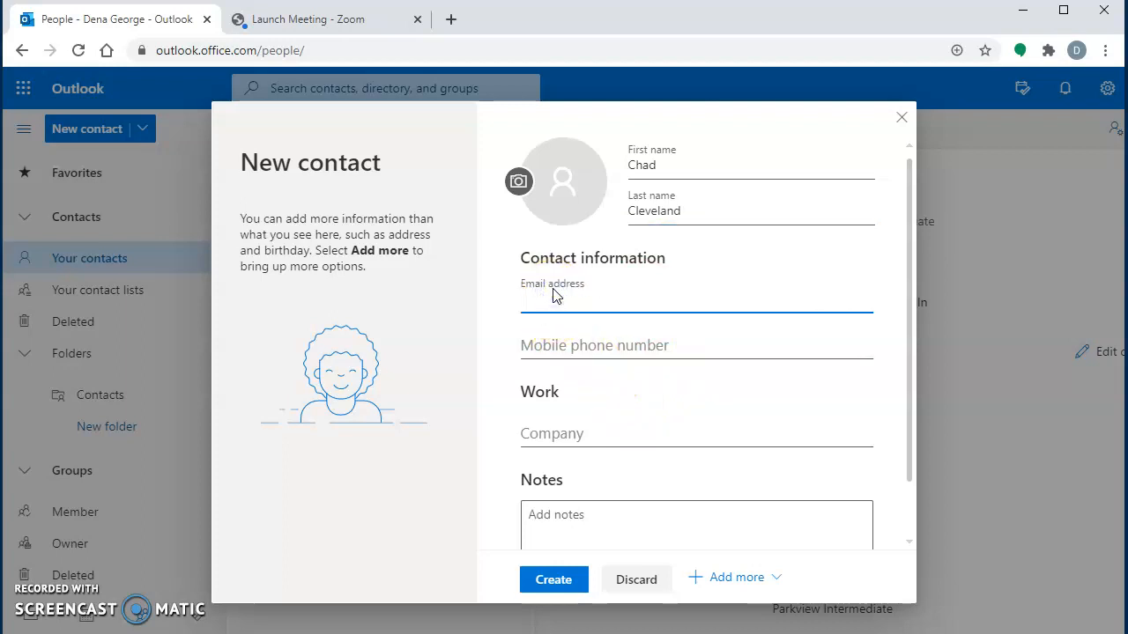
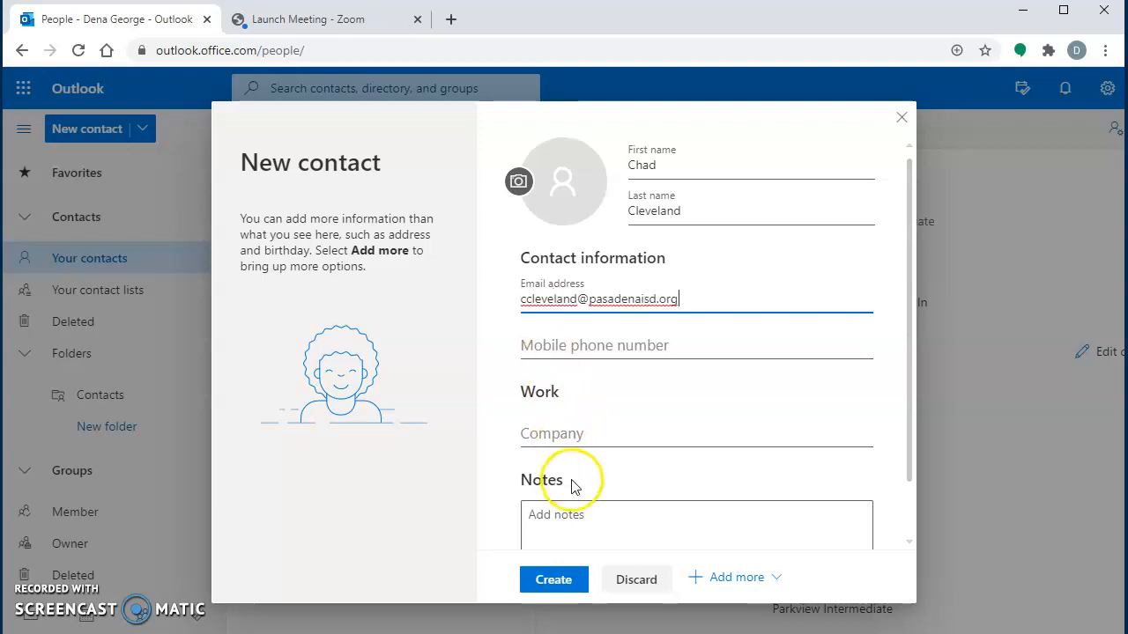
pyautogui.click(553, 579)
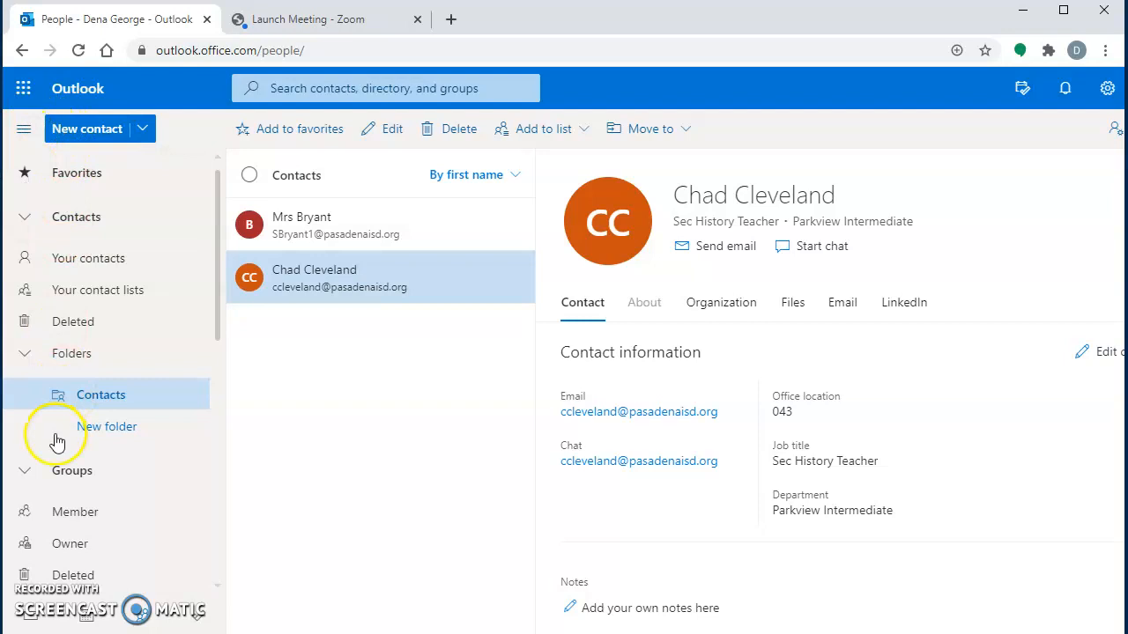
# Step: Leave the People page and return to the mail Inbox
pyautogui.click(30, 612)
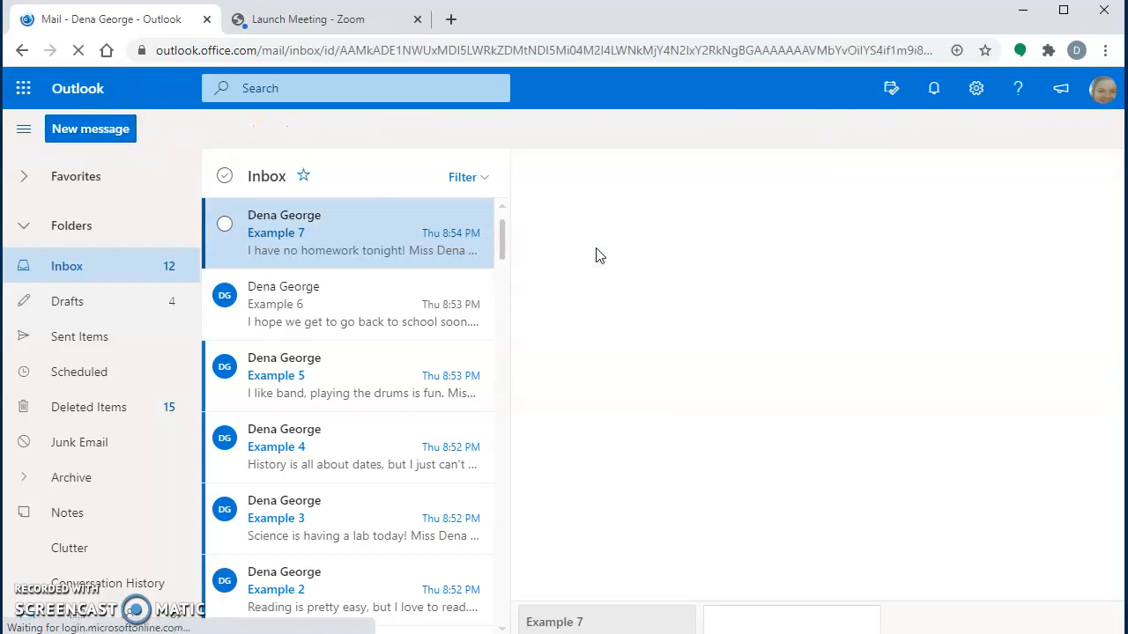
# Step: Start a new message with the contact's partial name in the To line and the caret at the top of the body
pyautogui.click(90, 129)
pyautogui.click(709, 190)
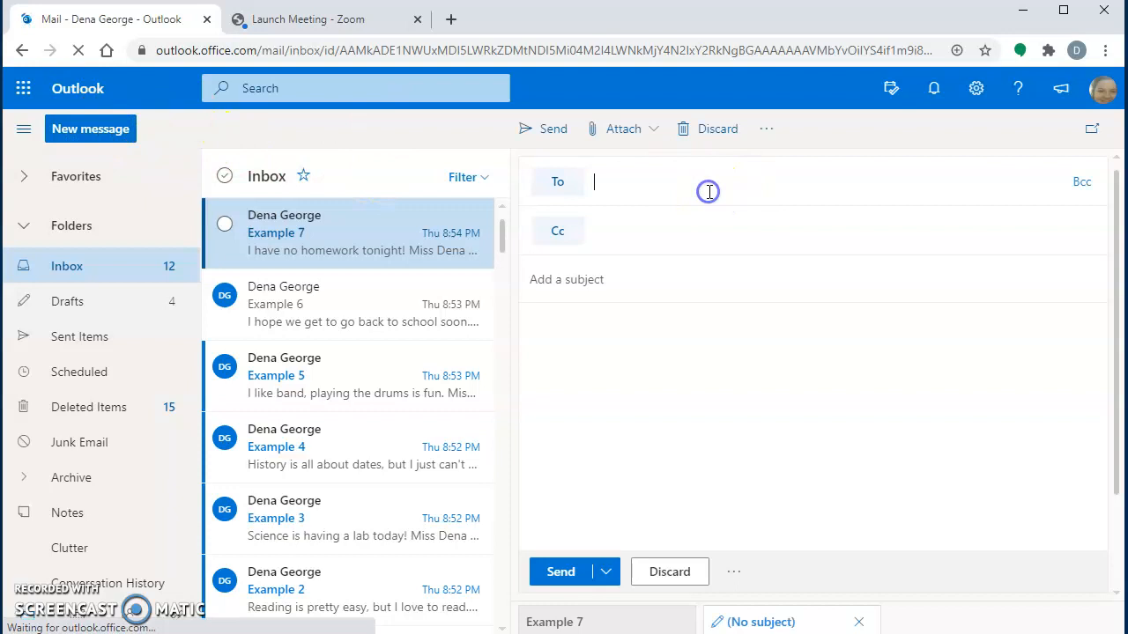
pyautogui.write('cleve')
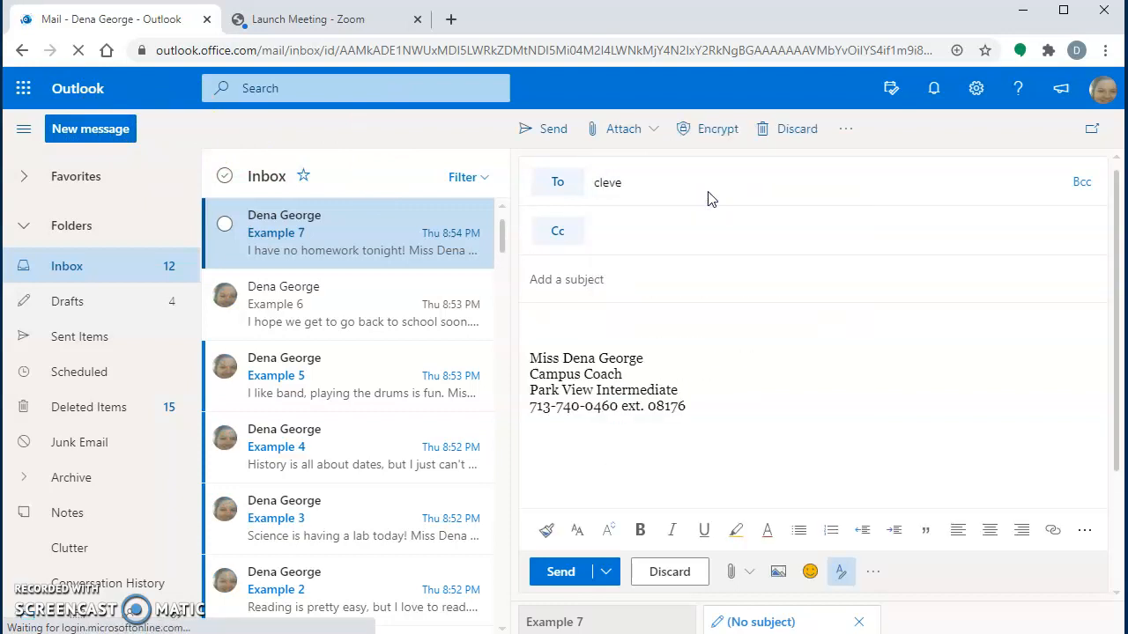
pyautogui.click(683, 191)
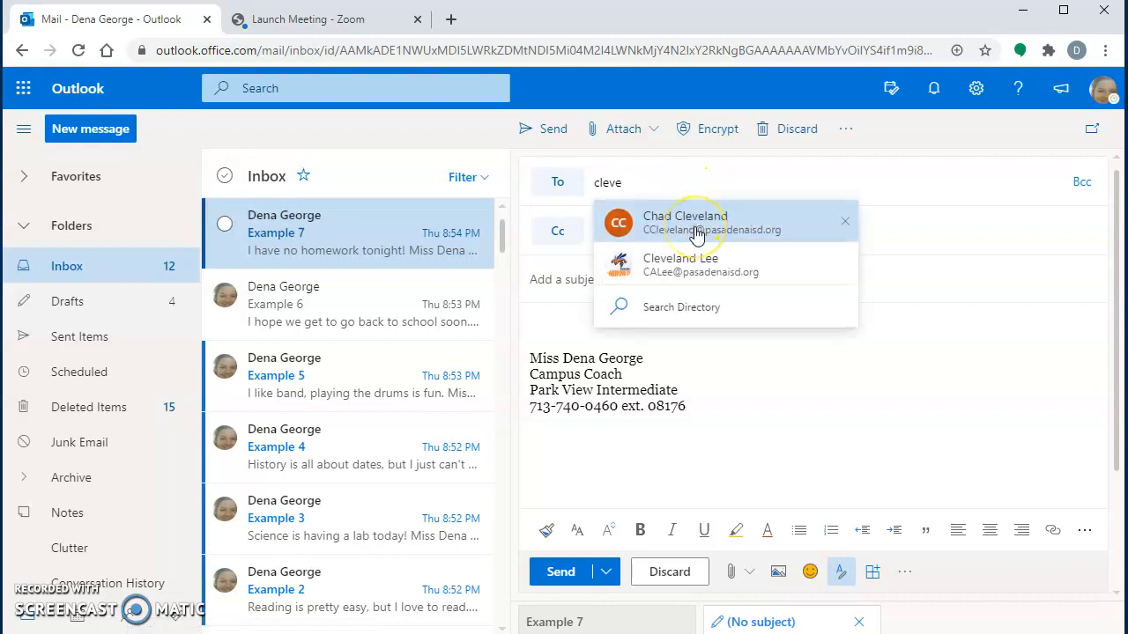
pyautogui.click(843, 381)
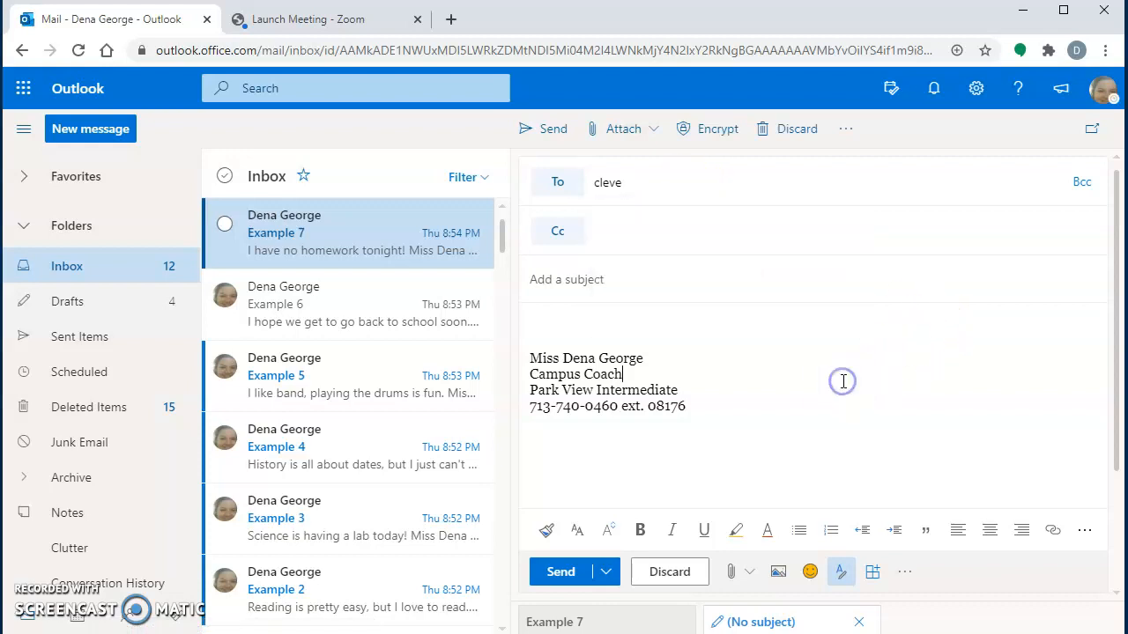
pyautogui.click(590, 348)
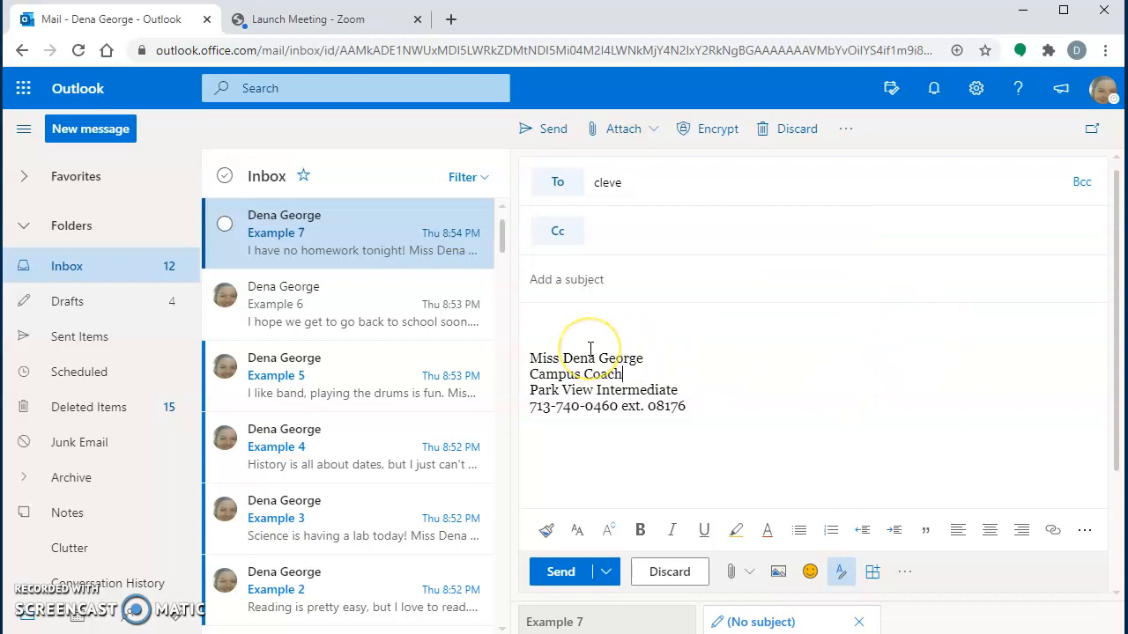